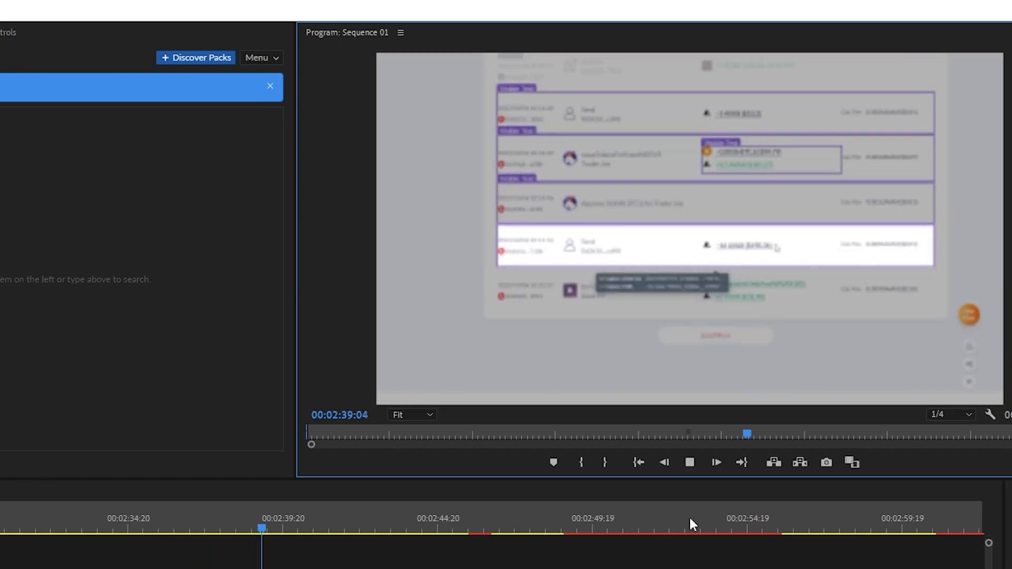
key("alt+z")
key("alt+z")
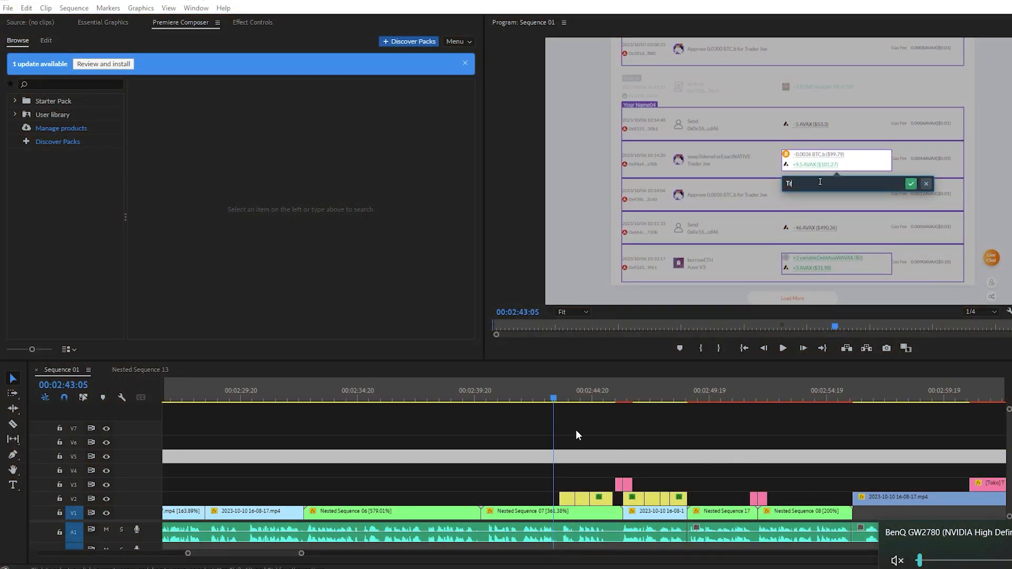
left_click(489, 399)
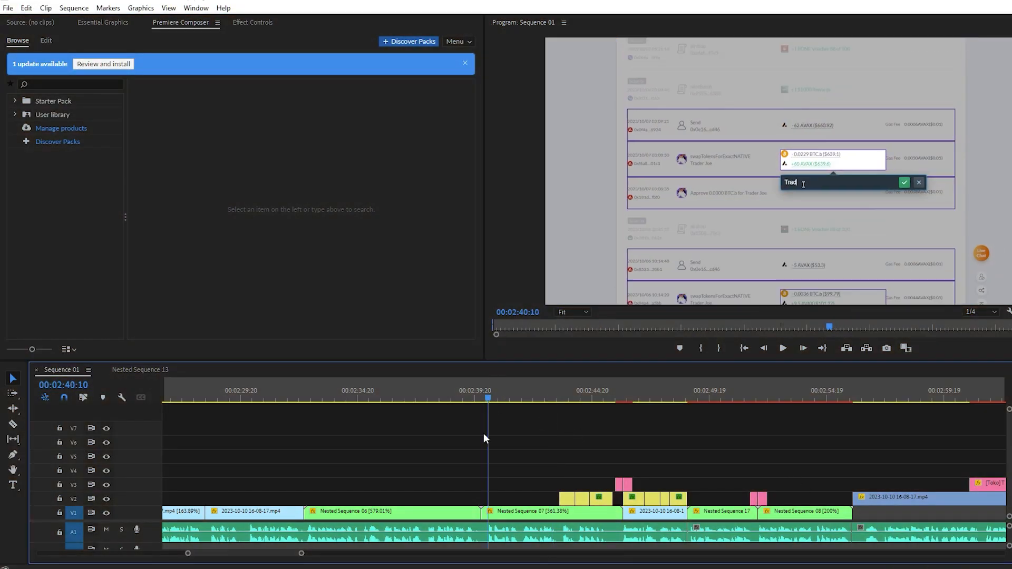
scroll(428, 475, "up", 5)
scroll(466, 473, "up", 5)
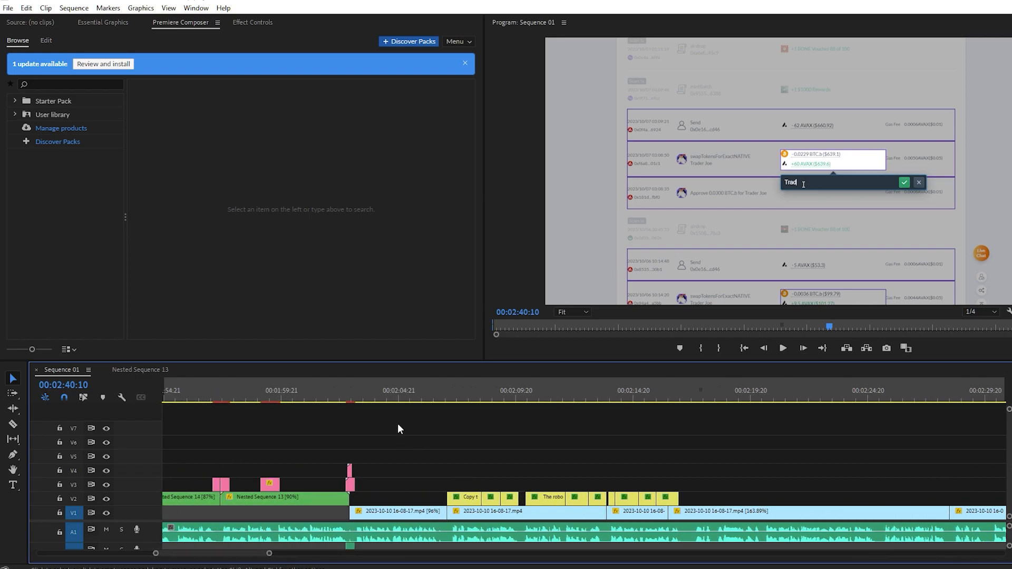
scroll(351, 445, "up", 4)
left_click_drag(316, 399, 355, 402)
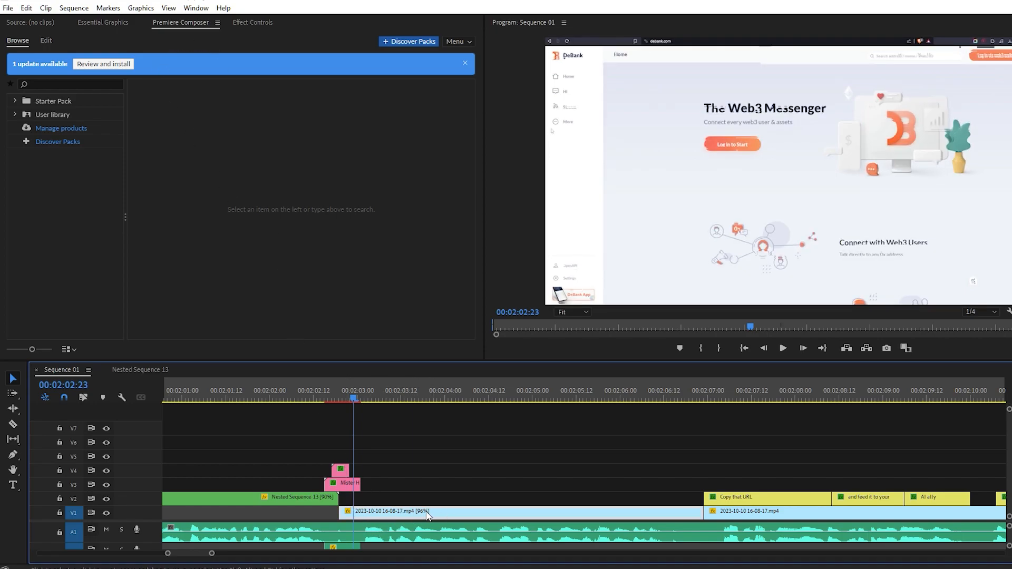
left_click(252, 22)
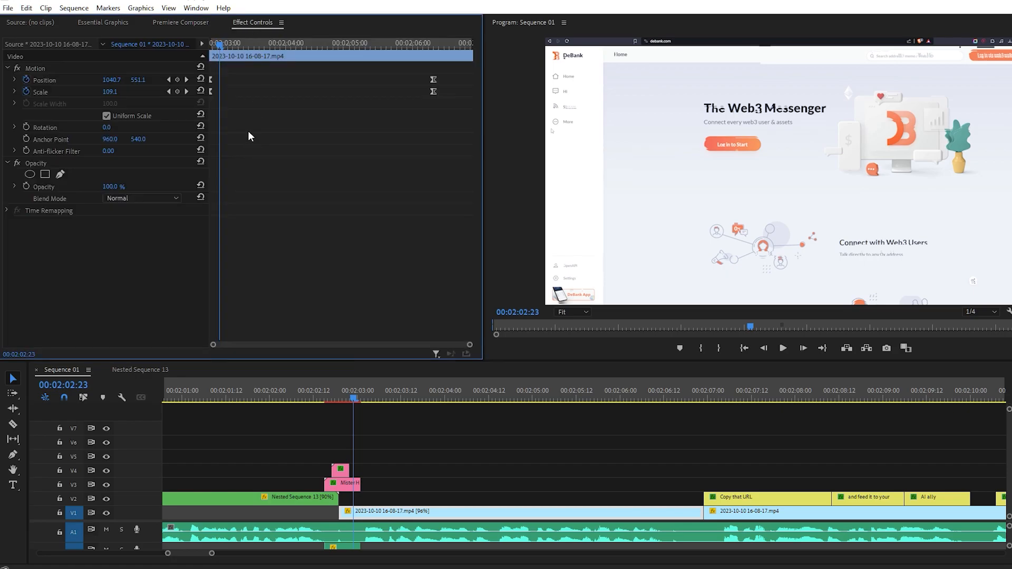
left_click_drag(222, 45, 209, 47)
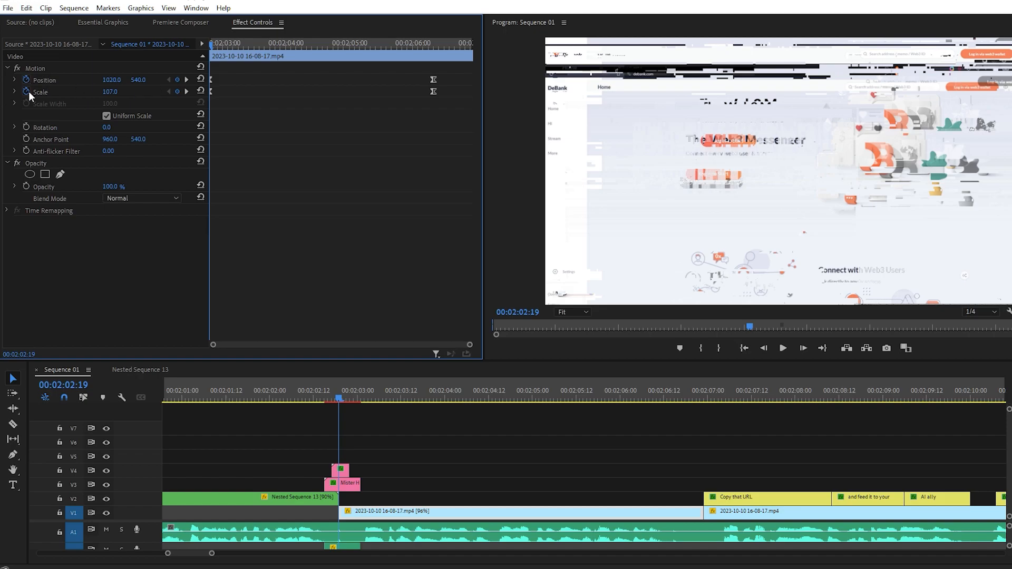
left_click_drag(213, 44, 435, 49)
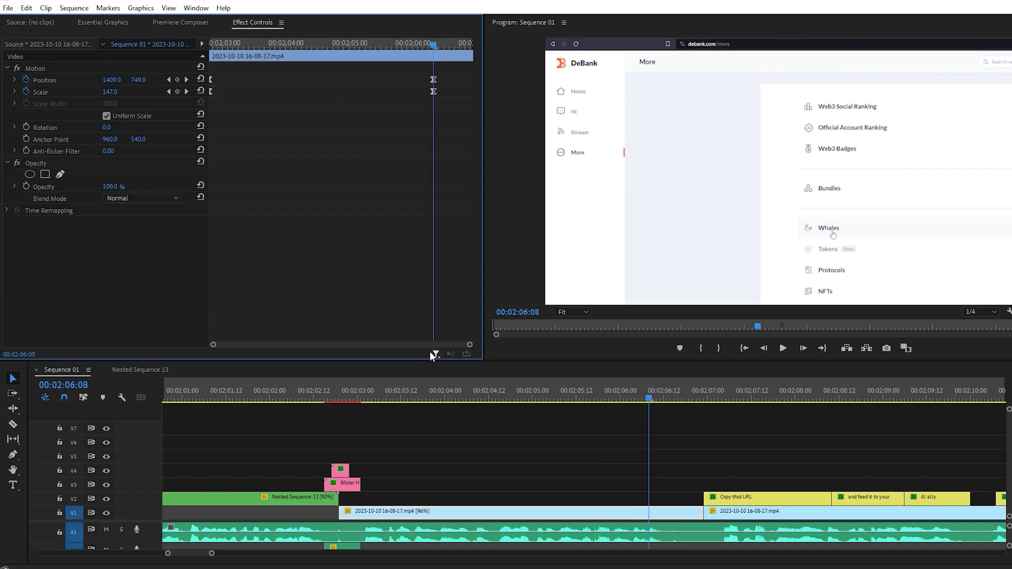
Switch to File Explorer and bring Computer-Graphics-Cards-for-Sale-eBay.png from the web pages folder onto track V3 at about 00:02:18
scroll(525, 461, "down", 5)
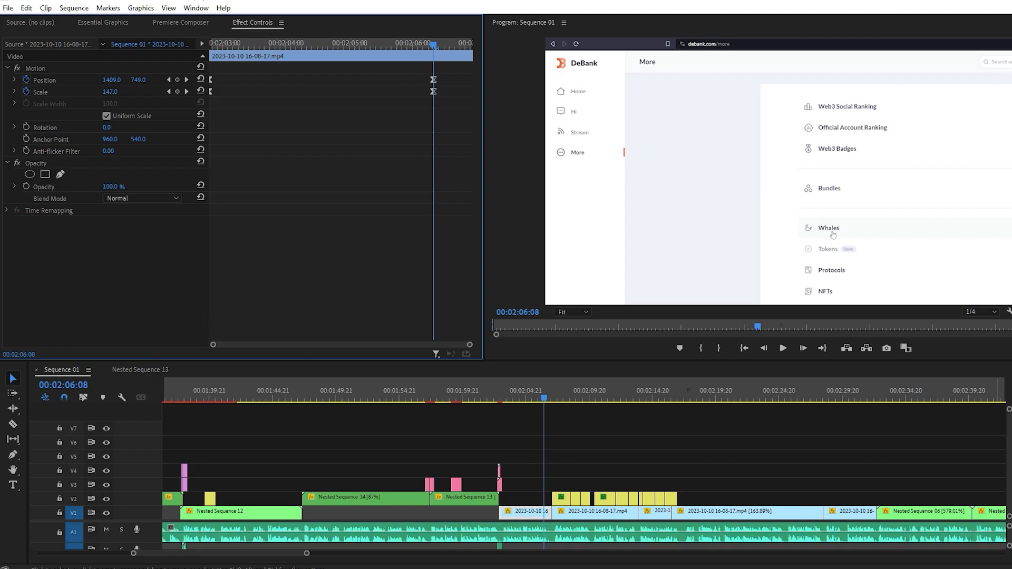
key("alt+Tab")
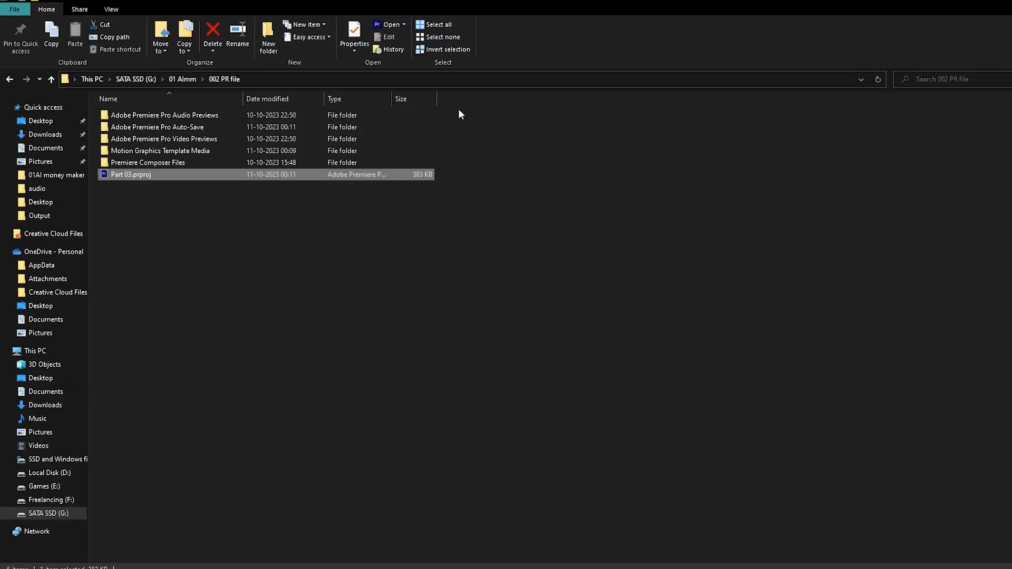
left_click(173, 78)
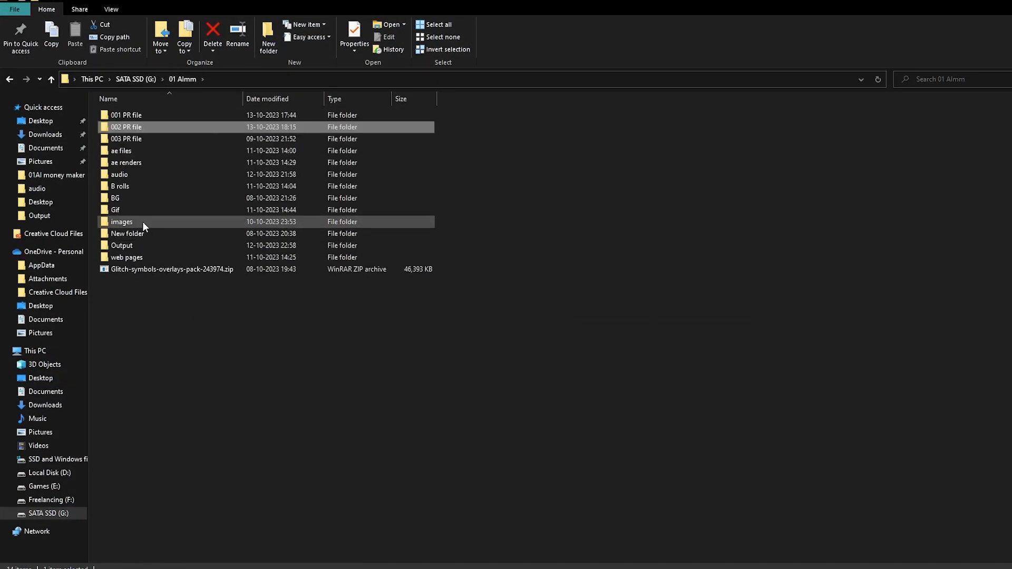
double_click(129, 257)
left_click_drag(433, 126, 703, 482)
key("alt+Tab")
left_click(709, 399)
scroll(789, 435, "right", 5)
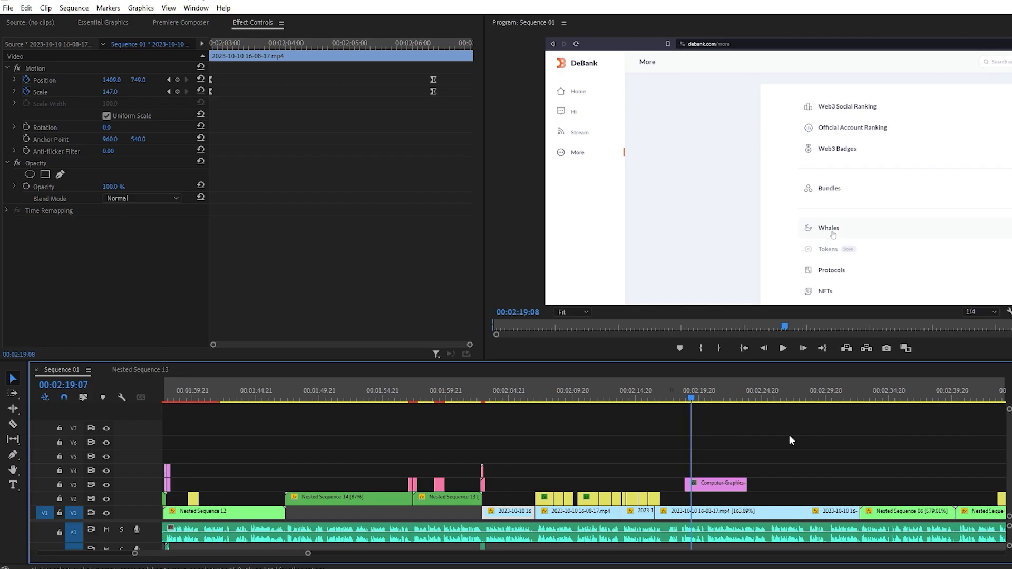
Set the eBay image's Scale to 122 and Position to 960, 669, and keyframe both at the clip's start
left_click(532, 483)
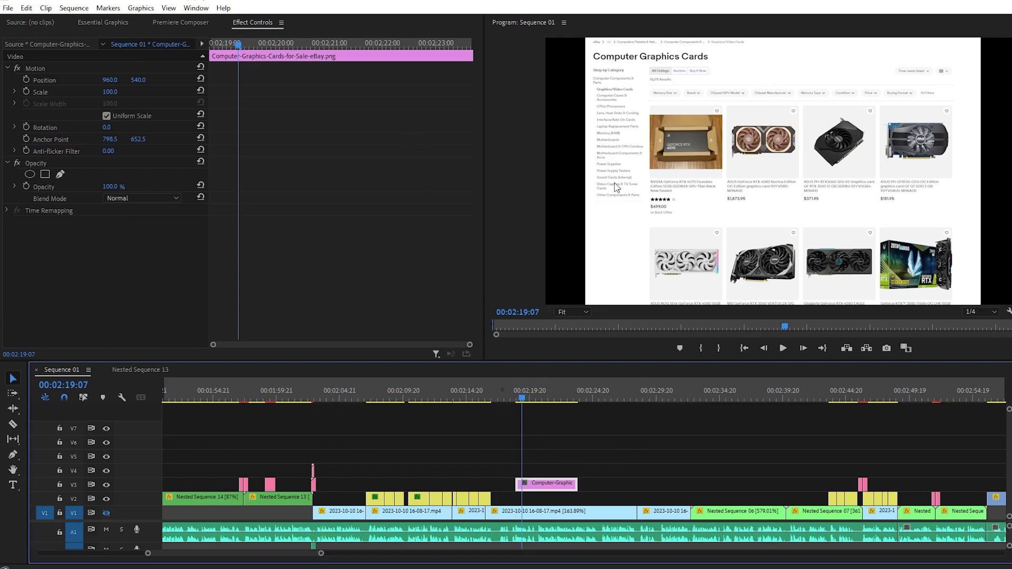
left_click_drag(130, 96, 206, 81)
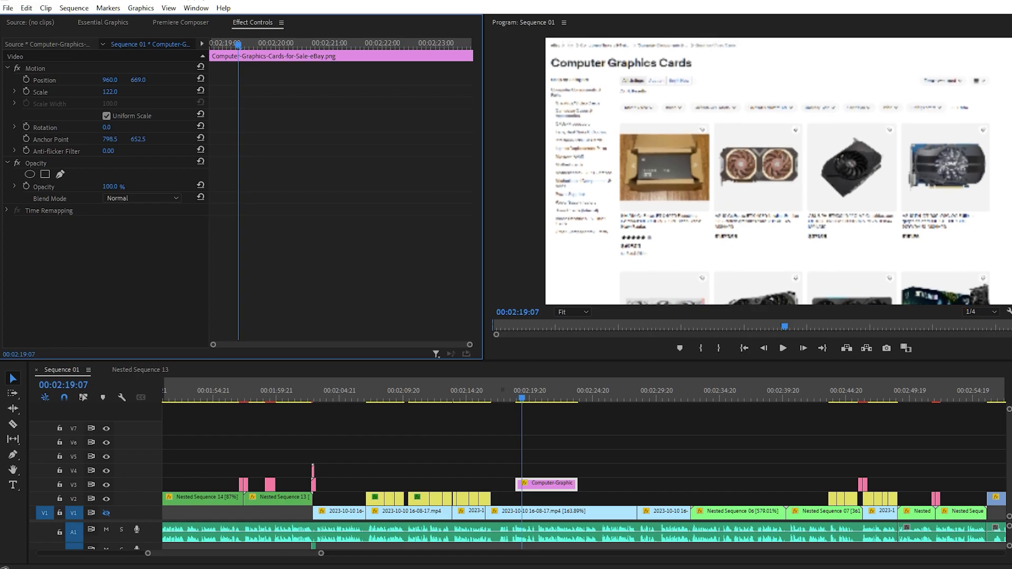
left_click(26, 80)
left_click(27, 92)
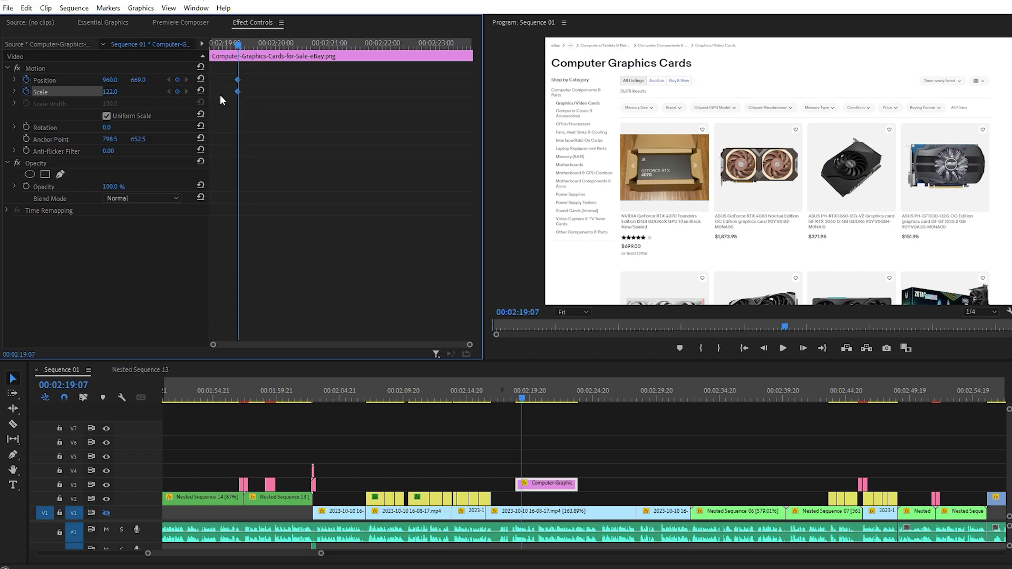
left_click_drag(236, 82, 207, 81)
At 00:02:21:18, keyframe the eBay image's Scale at 173 and its Position at 1363, 815
left_click_drag(239, 46, 371, 52)
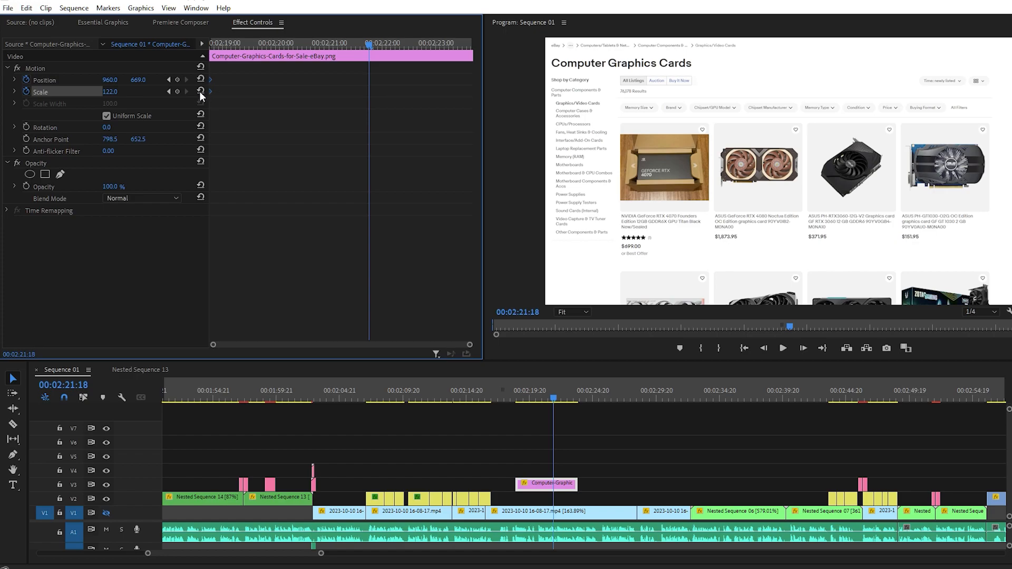
left_click_drag(112, 92, 327, 81)
left_click_drag(137, 82, 214, 82)
Apply eased temporal interpolation to all of the image's Position and Scale keyframes
left_click_drag(396, 76, 177, 102)
right_click(369, 78)
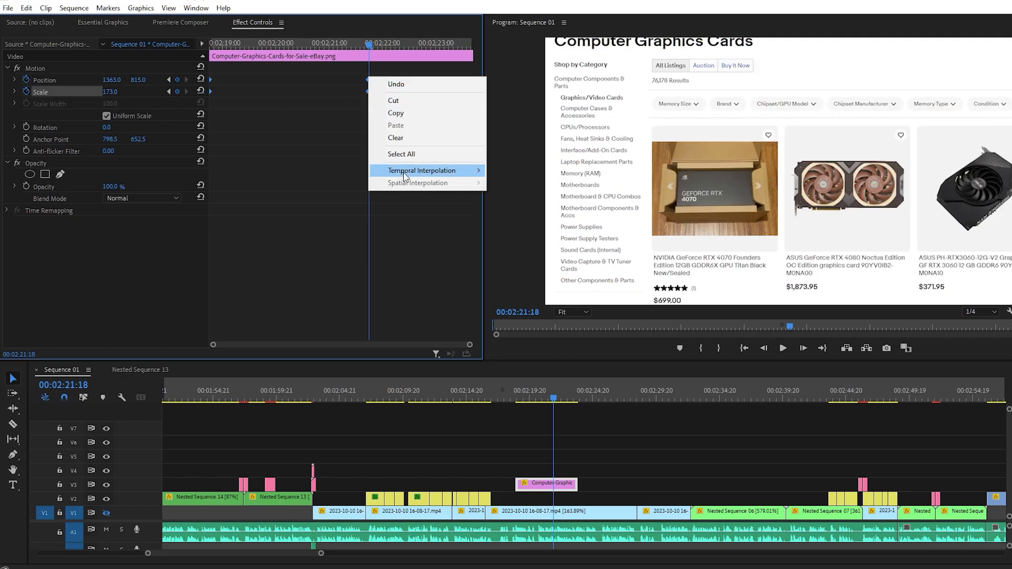
mouse_move(403, 171)
left_click(522, 236)
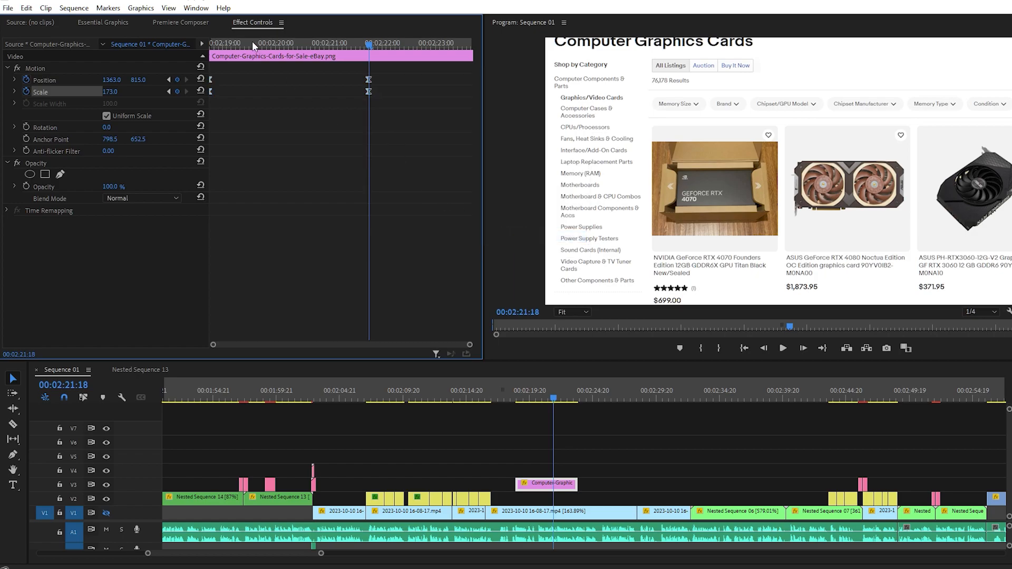
Review the eBay image's zoom-in animation from the clip's start through the second keyframes
left_click_drag(257, 44, 198, 52)
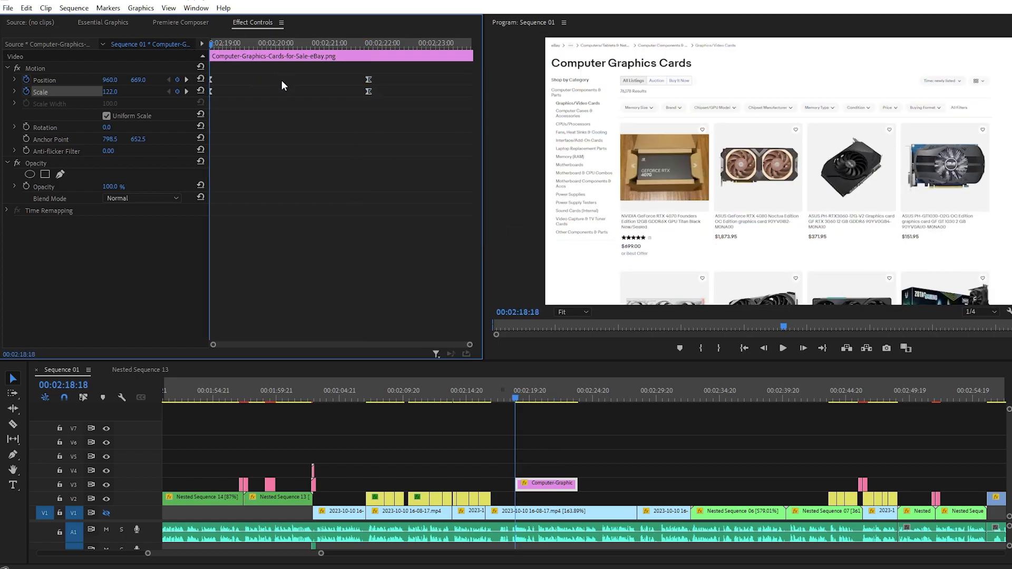
left_click_drag(213, 46, 372, 62)
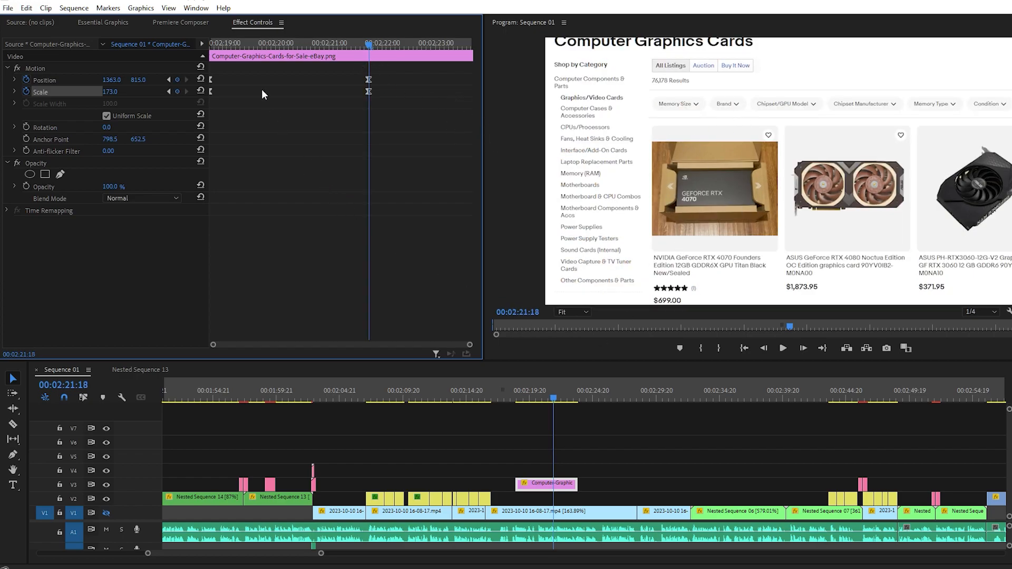
left_click_drag(231, 44, 161, 43)
key("space")
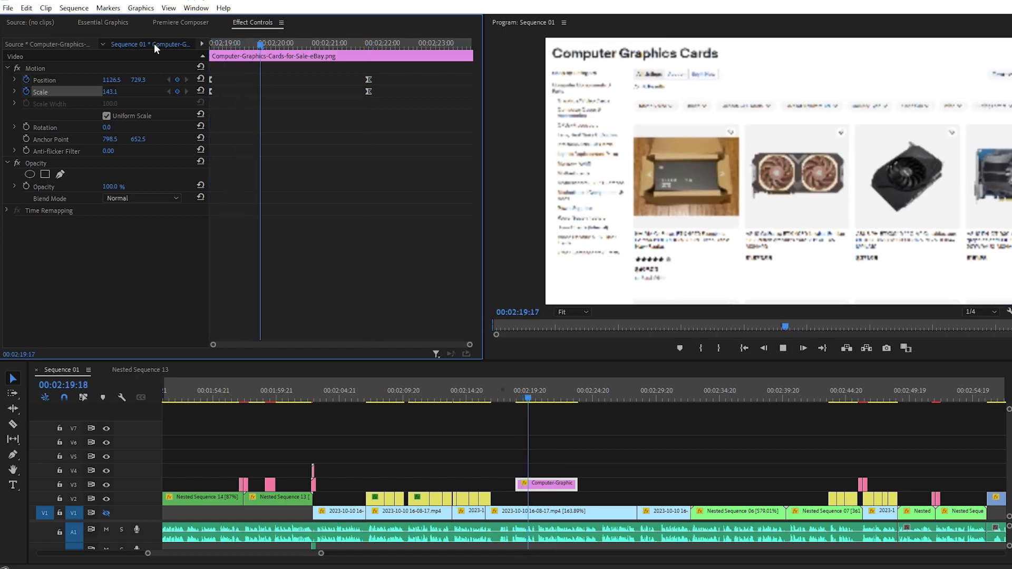
key("space")
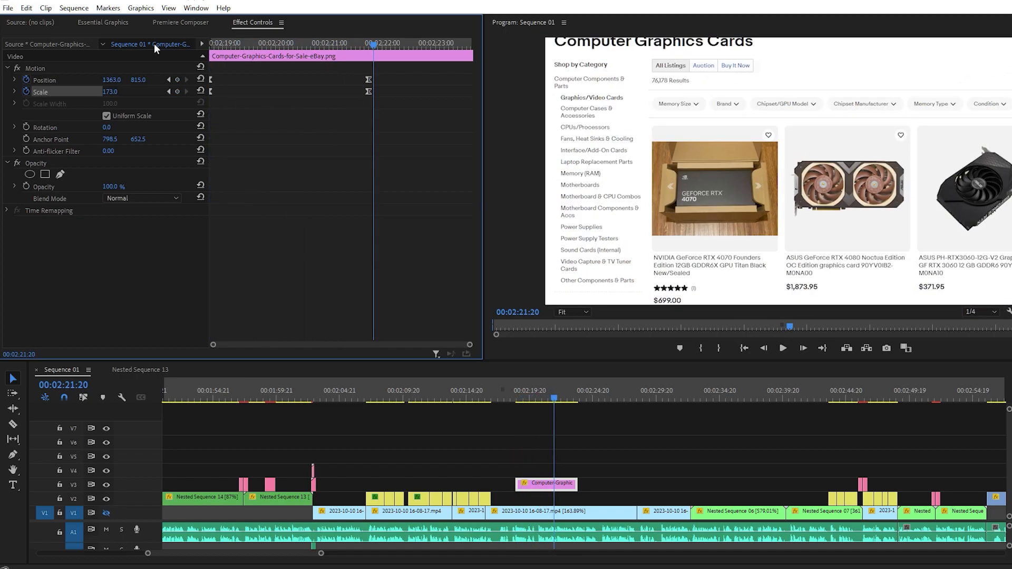
left_click_drag(382, 108, 211, 77)
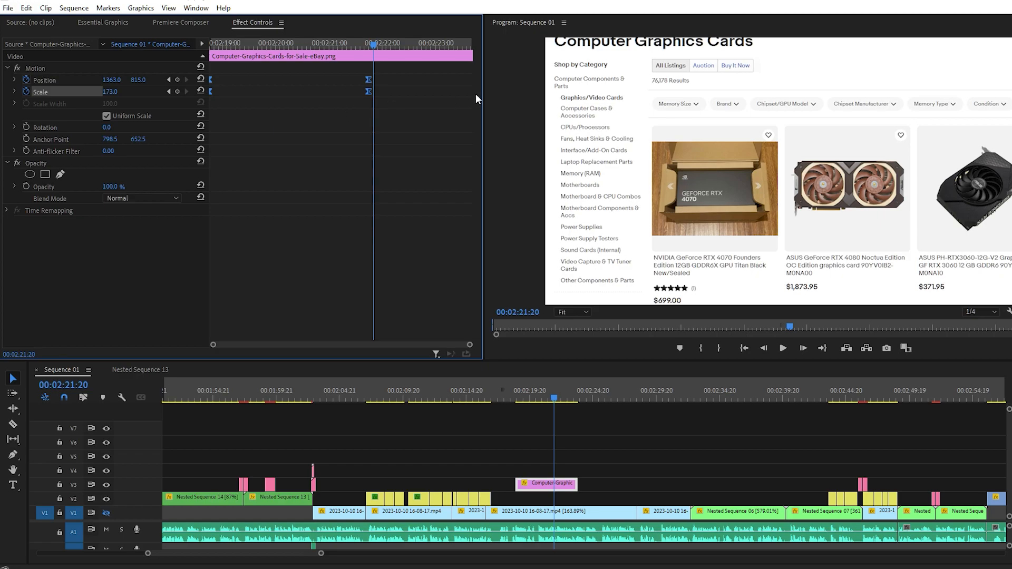
right_click(369, 79)
left_click(330, 79)
At 00:02:23:12, keyframe the image's Scale at 185 and adjust its Position to reframe the graphics cards
left_click_drag(295, 43, 463, 78)
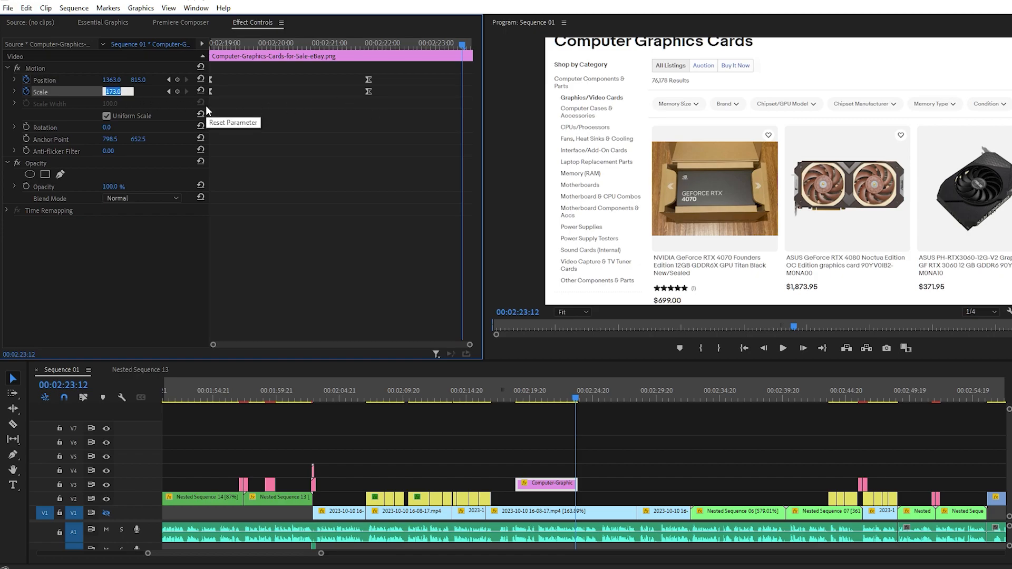
type("185")
key("Return")
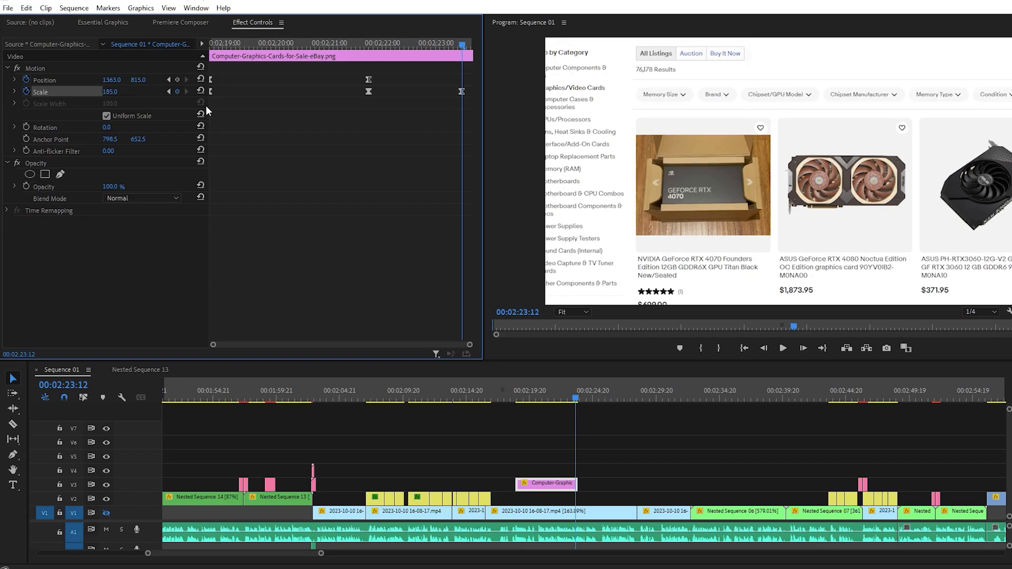
left_click_drag(111, 80, 180, 81)
Change the temporal interpolation of the middle and last Position and Scale keyframes to Linear
left_click_drag(341, 46, 347, 73)
right_click(461, 85)
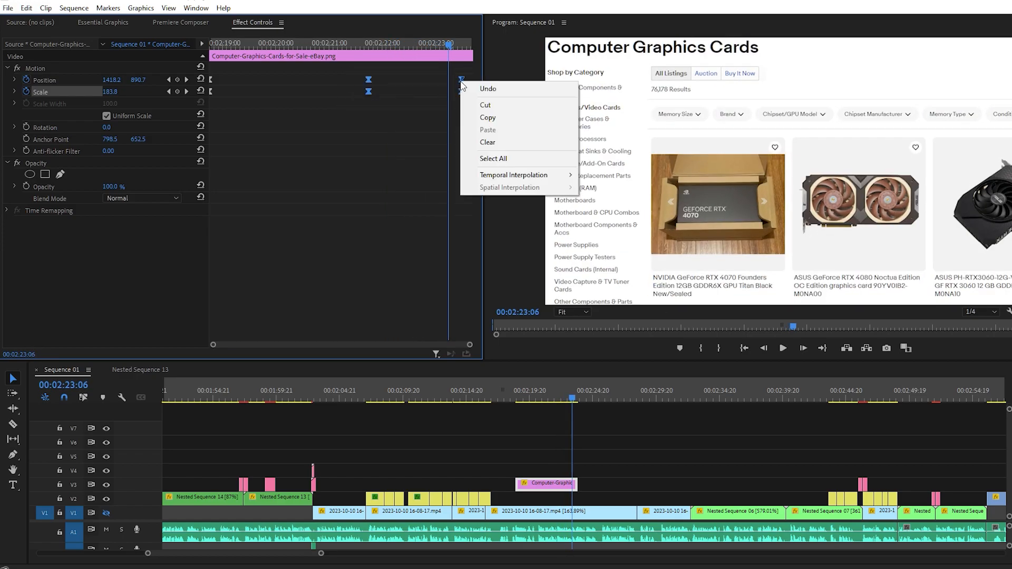
mouse_move(527, 174)
left_click(628, 176)
left_click_drag(367, 44, 386, 66)
Examine the Position and Scale value and velocity graphs of the eBay image, and collapse the Motion properties
left_click(11, 80)
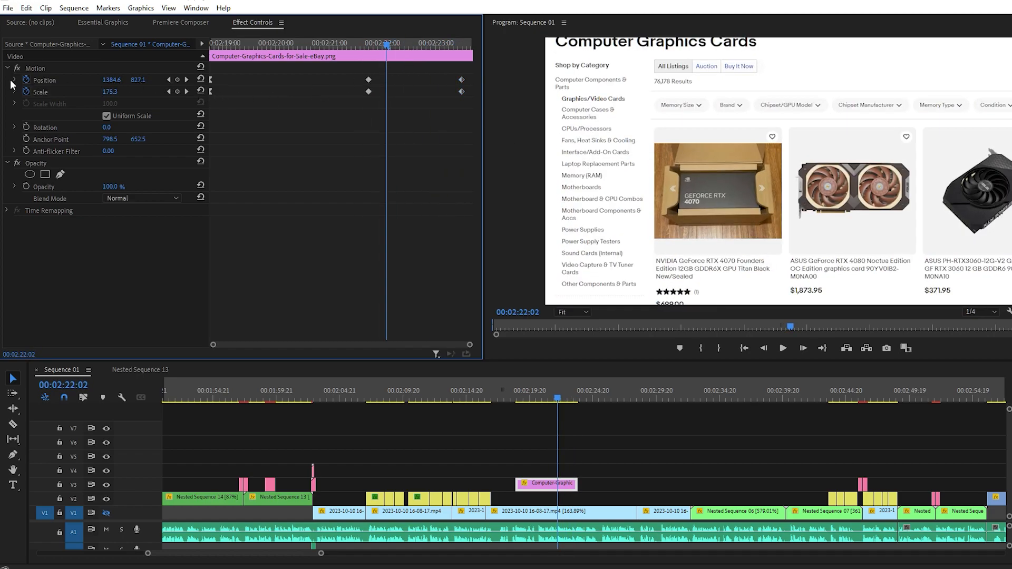
left_click(13, 79)
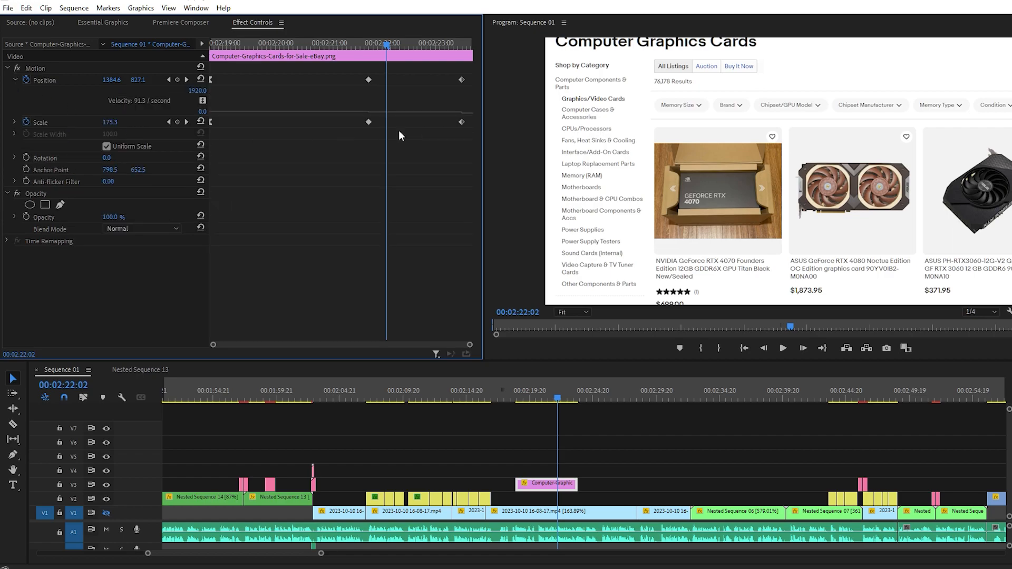
left_click(15, 123)
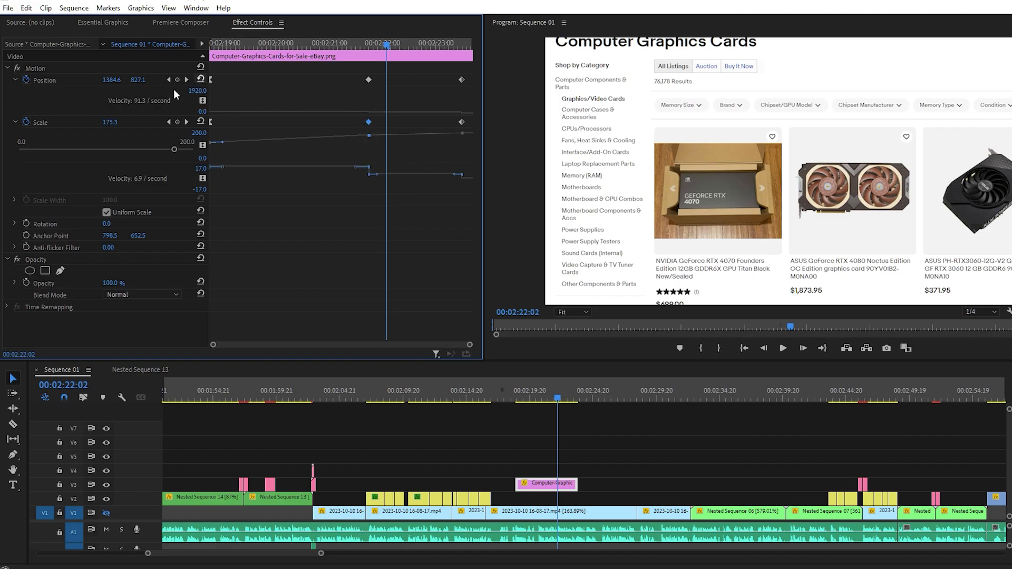
left_click(8, 69)
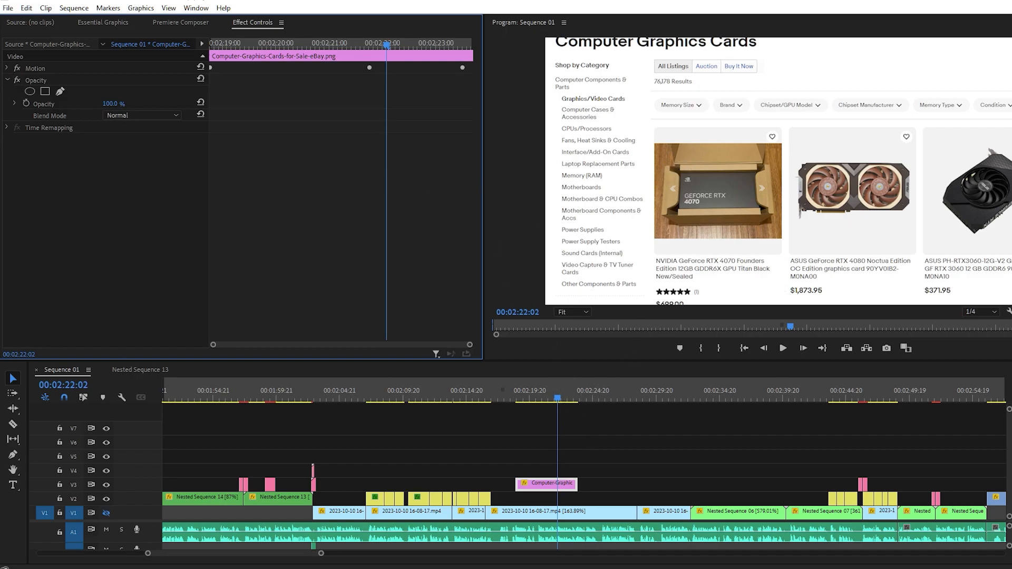
left_click_drag(1011, 31, 1011, 11)
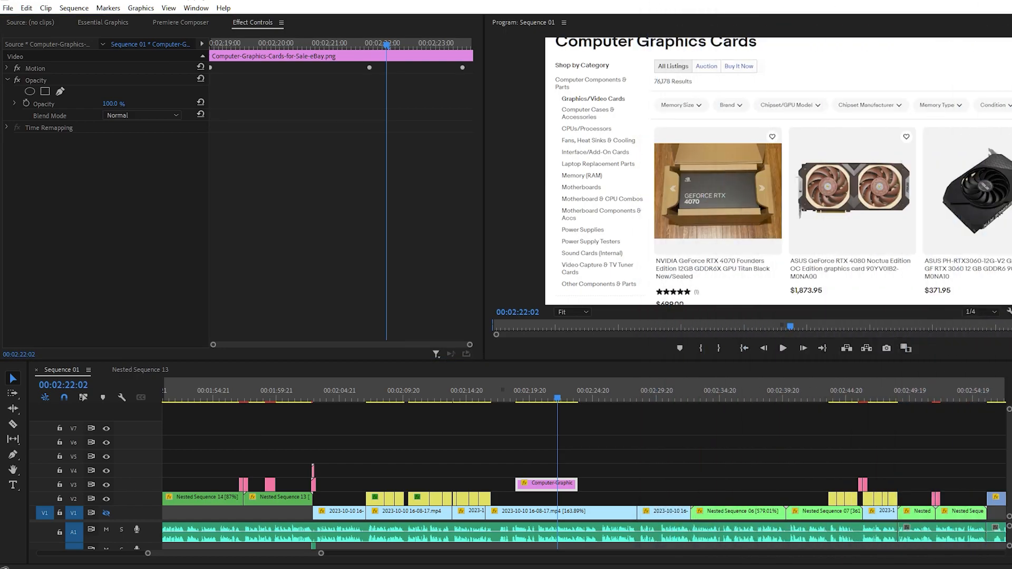
Add the Rectangle Stroke Fixed Duration shape element from the Premiere Composer Starter Pack to track V4 above the eBay image at about 00:02:21
left_click(179, 23)
left_click(16, 104)
left_click(16, 103)
left_click(15, 103)
left_click(55, 140)
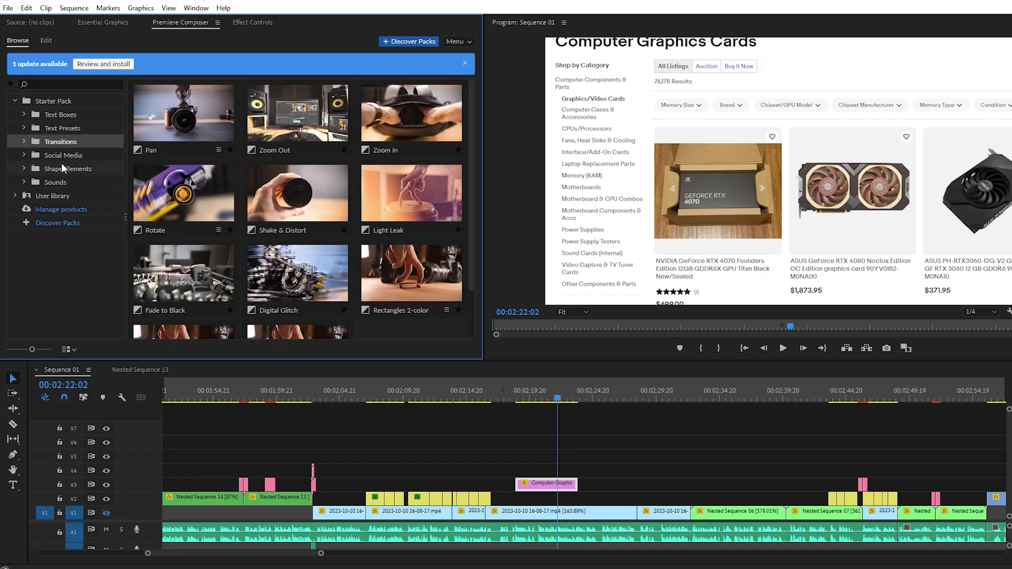
left_click(62, 167)
scroll(282, 194, "down", 3)
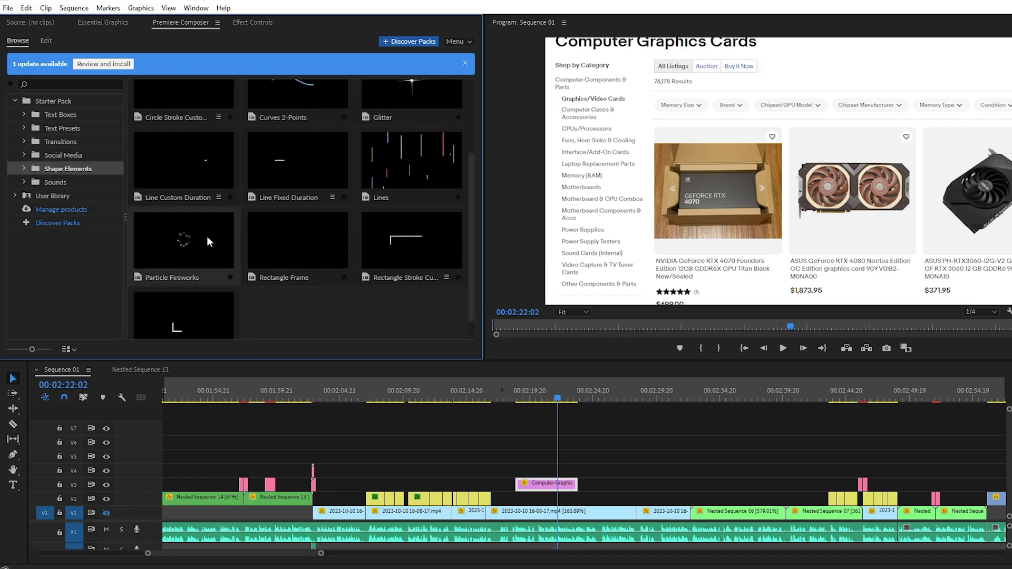
left_click_drag(172, 308, 551, 470)
scroll(583, 456, "up", 3)
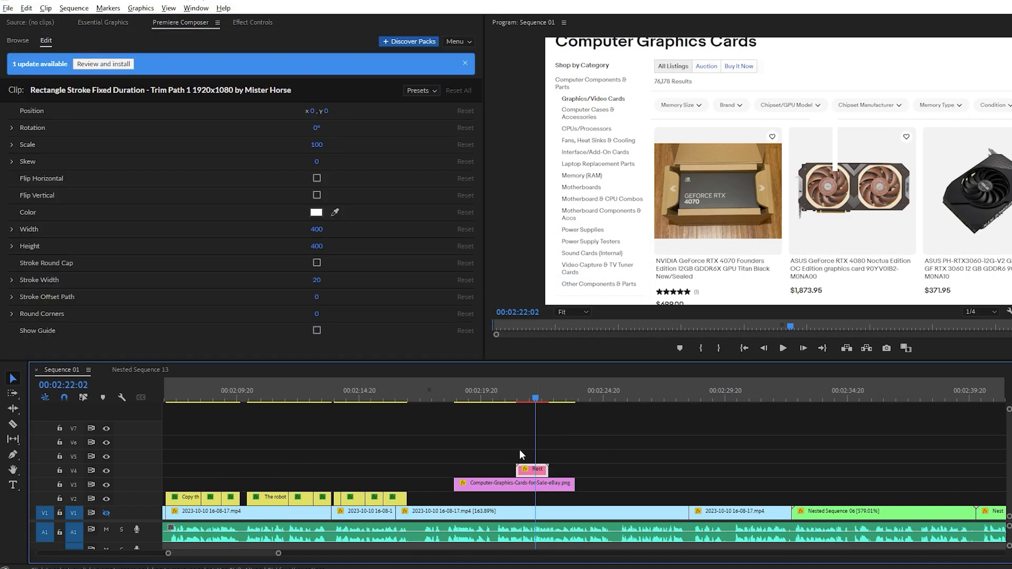
Set the rectangle stroke's color to blue 0033ff and go to frame 00:02:21:10
left_click(316, 212)
left_click(317, 188)
left_click(299, 240)
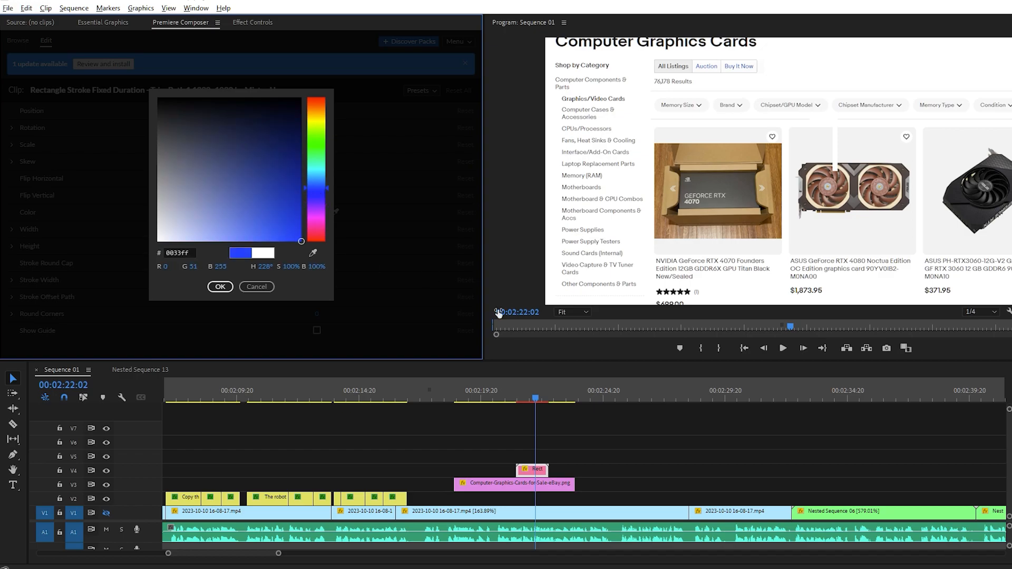
left_click(220, 286)
left_click_drag(532, 393, 520, 394)
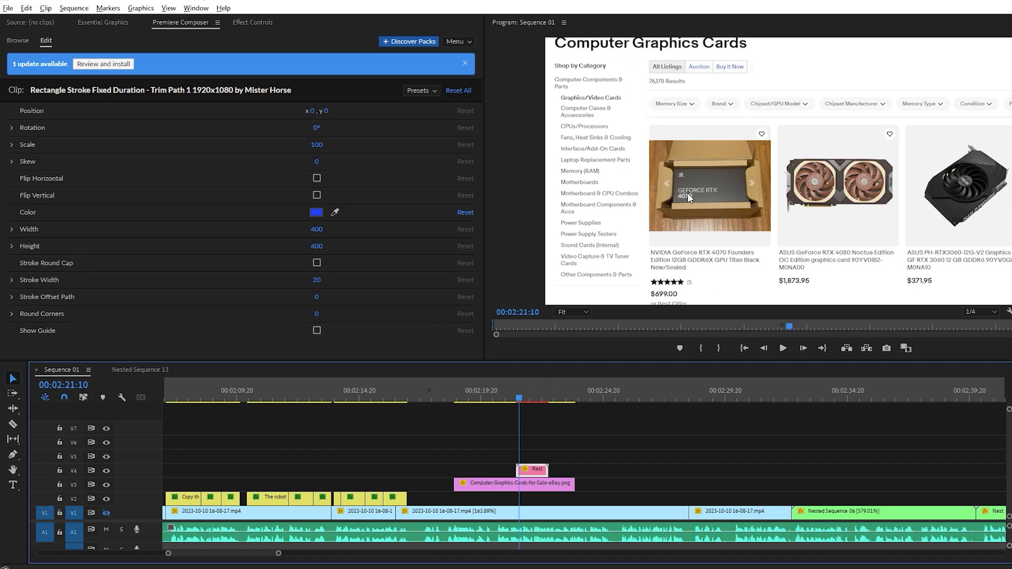
Go to frame 00:02:22:00 and set the rectangle stroke clip's Position to 756, 565
left_click_drag(530, 398, 533, 398)
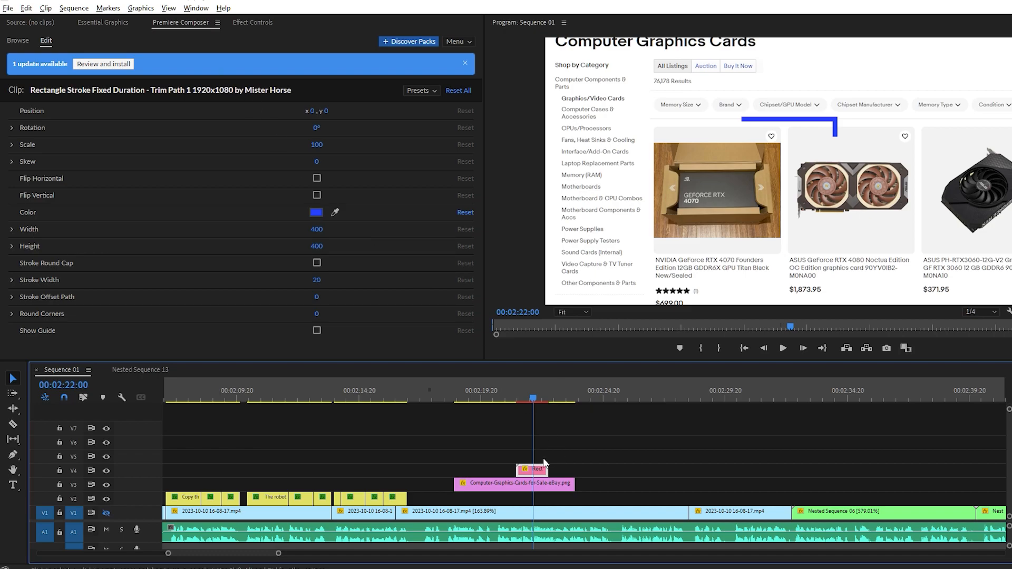
left_click(251, 23)
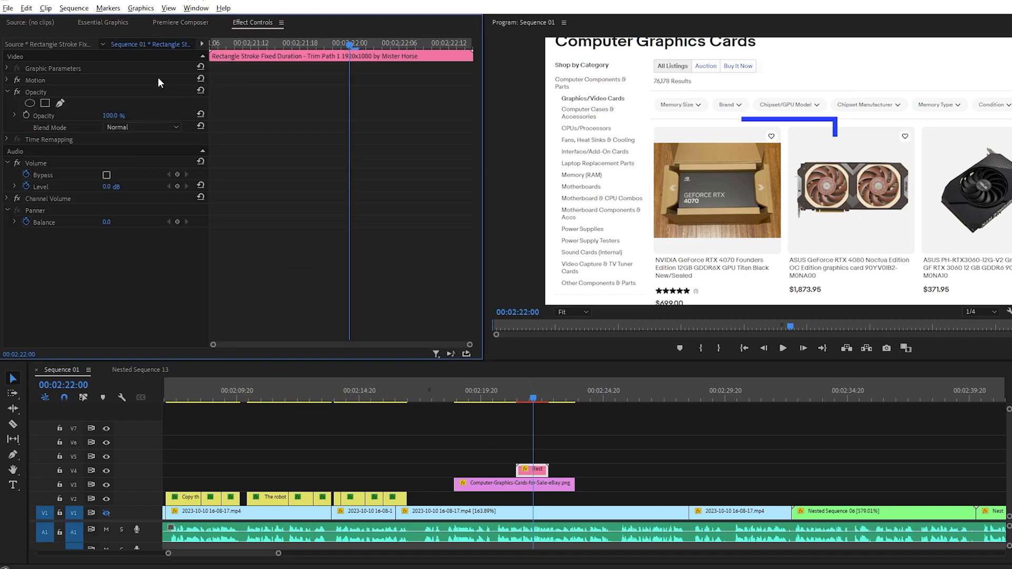
left_click(7, 81)
left_click_drag(110, 92, 2, 92)
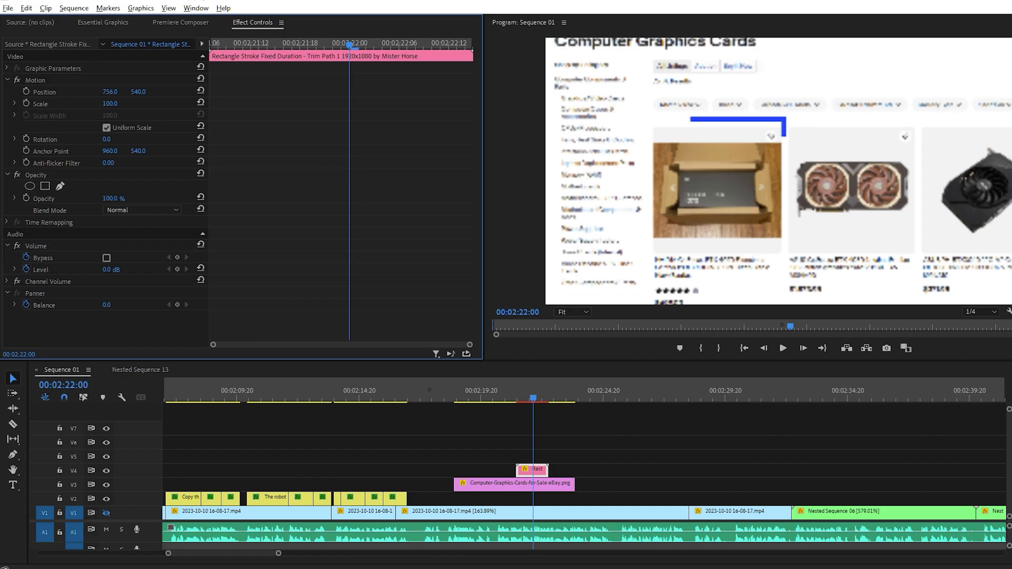
left_click_drag(139, 93, 144, 92)
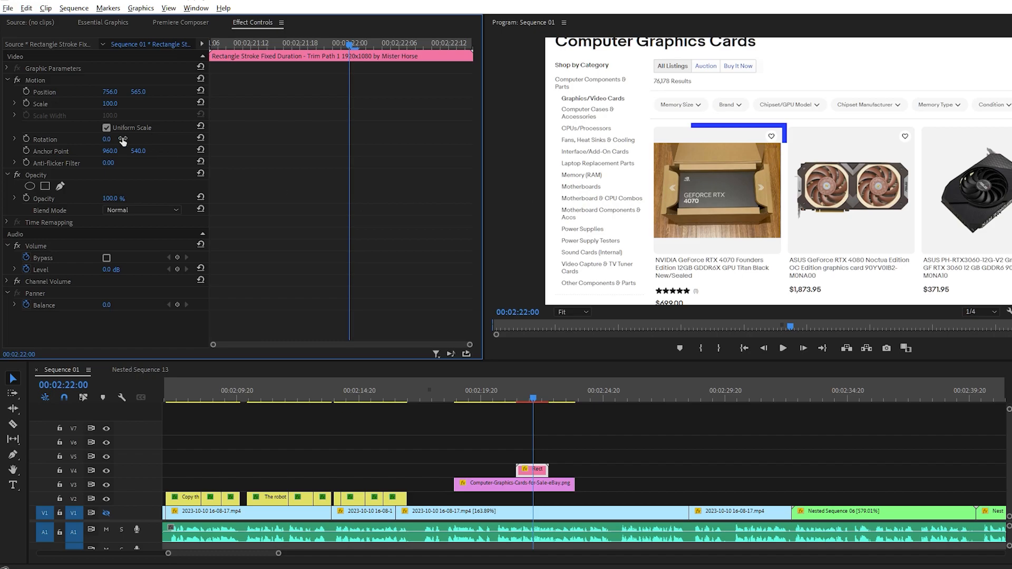
left_click(534, 473)
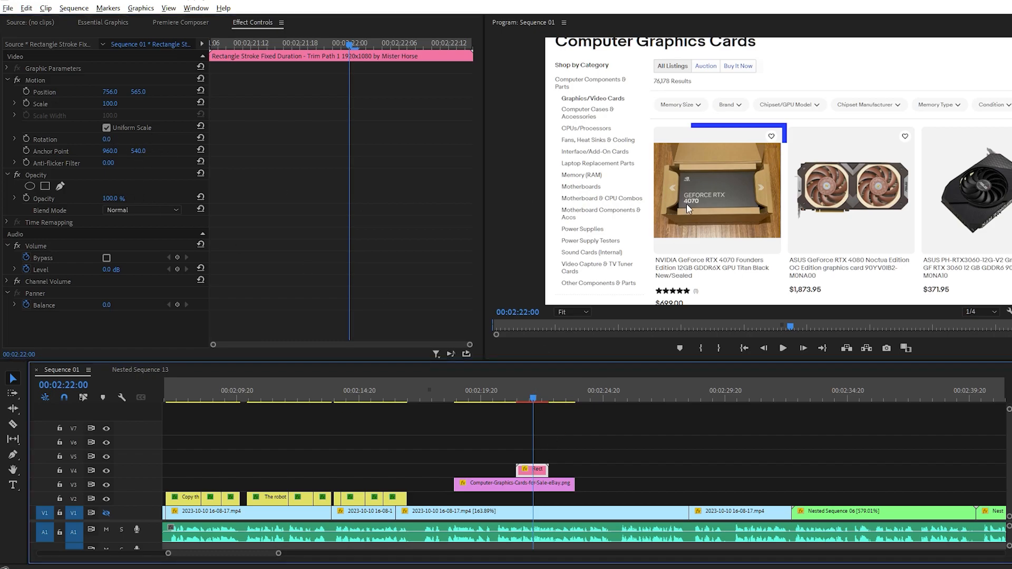
Try a rotation of 29°, skew of 4, stroke width of 119, width of 670 and height of 504 on the rectangle stroke
left_click(188, 24)
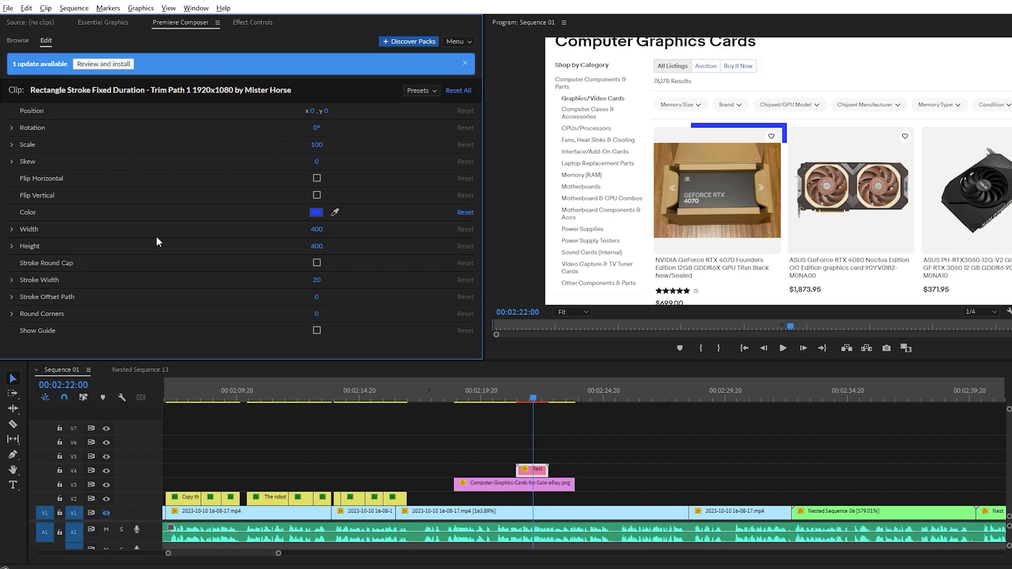
mouse_move(322, 128)
left_mouse_down()
mouse_move(337, 144)
mouse_move(320, 135)
left_mouse_up()
mouse_move(315, 160)
left_mouse_down()
mouse_move(341, 159)
mouse_move(318, 160)
left_mouse_up()
left_click_drag(317, 280, 367, 274)
key("ctrl+z")
left_click_drag(318, 230, 475, 232)
key("ctrl+z")
left_click_drag(318, 246, 375, 244)
Collapse the eBay image's Position and Scale keyframe graphs and return to the clip's first frame at 00:02:18:18
left_click_drag(540, 403, 528, 400)
left_click(532, 482)
left_click(536, 471)
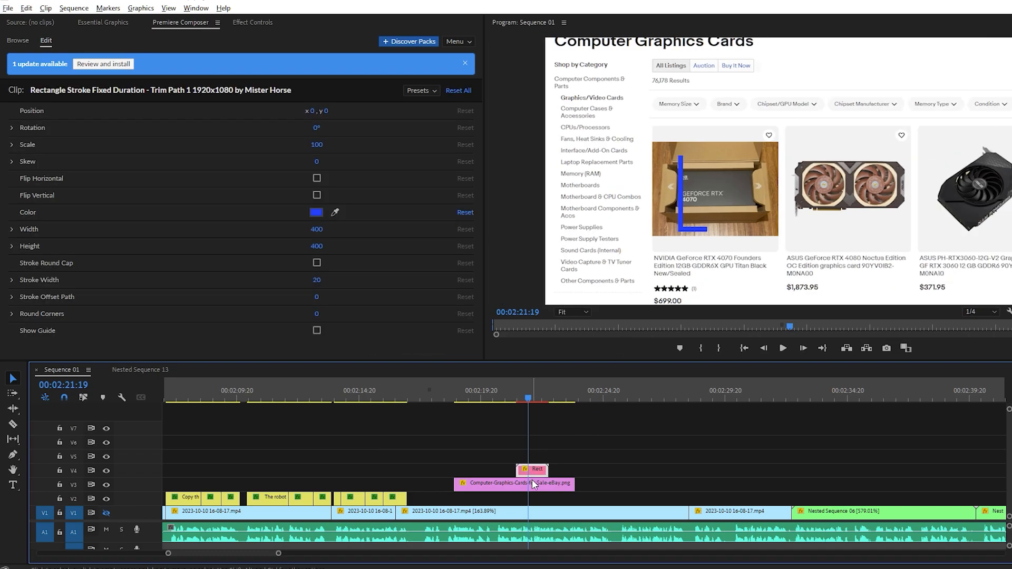
left_click(532, 481)
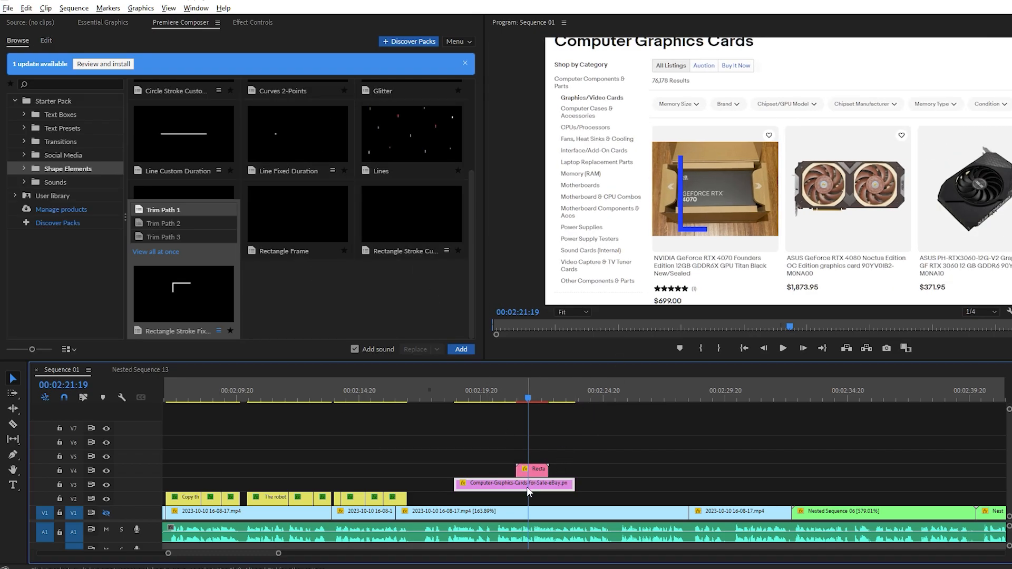
left_click(252, 23)
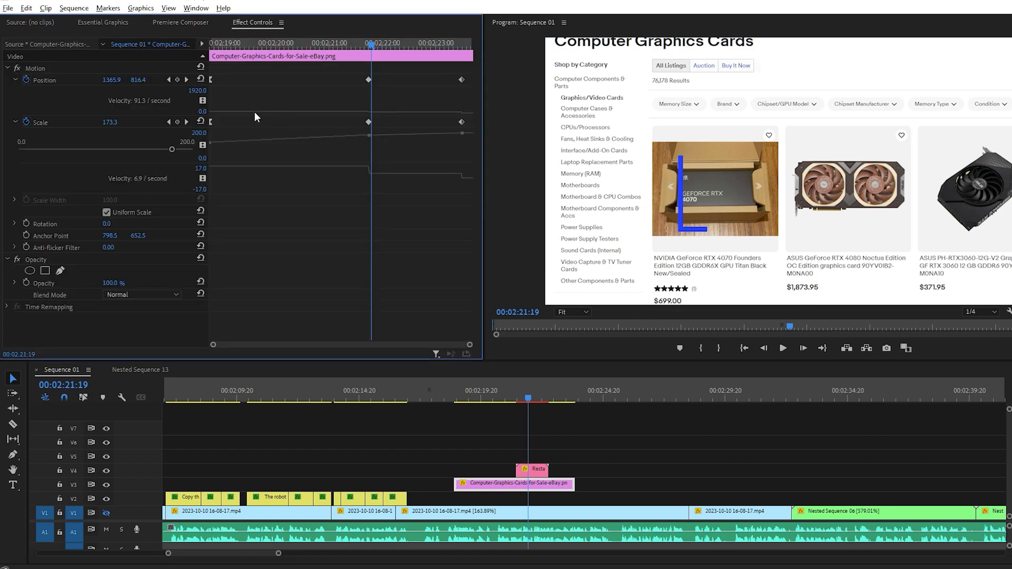
left_click(170, 122)
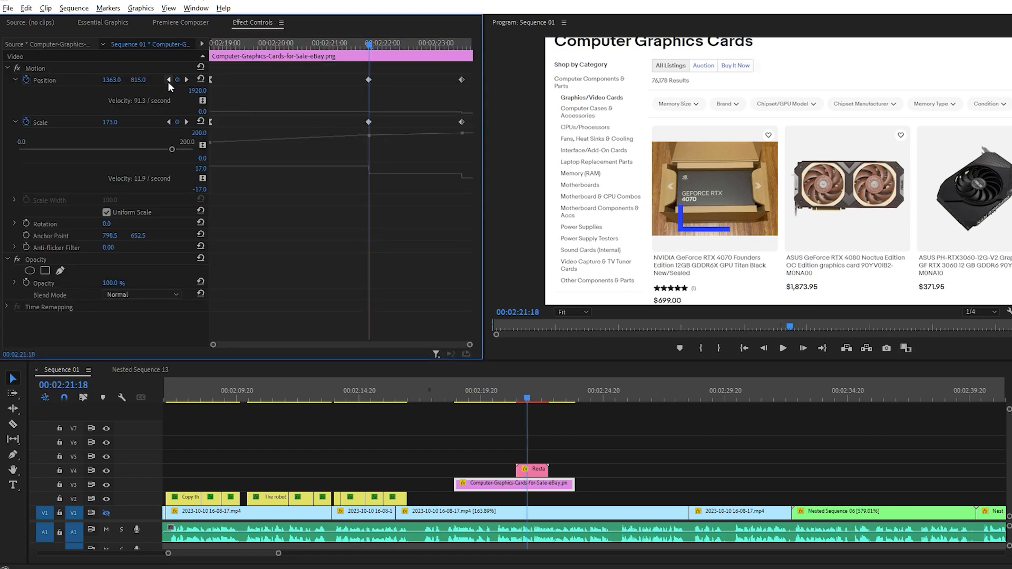
left_click(15, 79)
left_click(14, 93)
left_click_drag(225, 45, 167, 56)
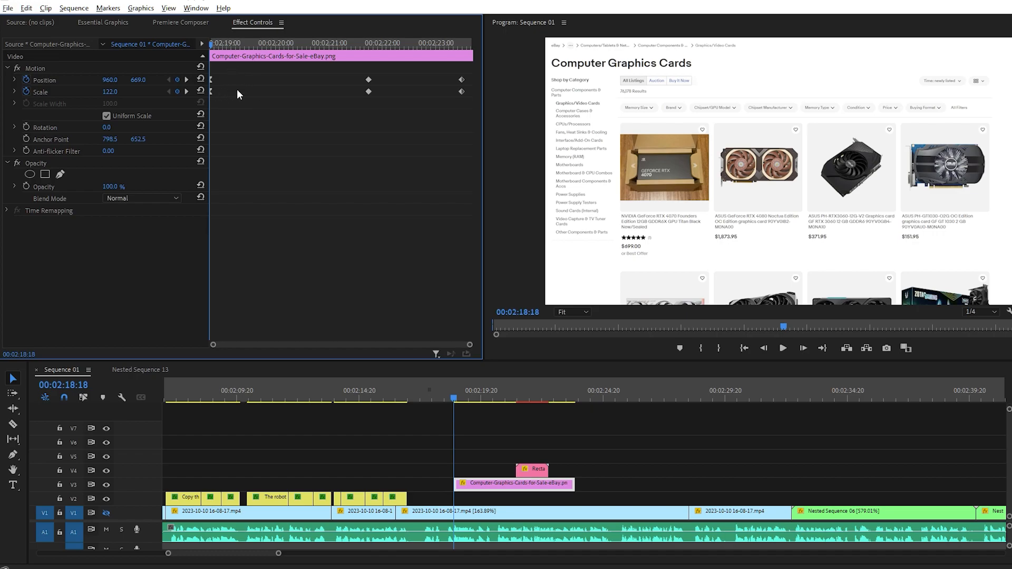
Delete all Position and Scale keyframes of the eBay image and reset both properties to 960, 540 and 100
left_click(27, 80)
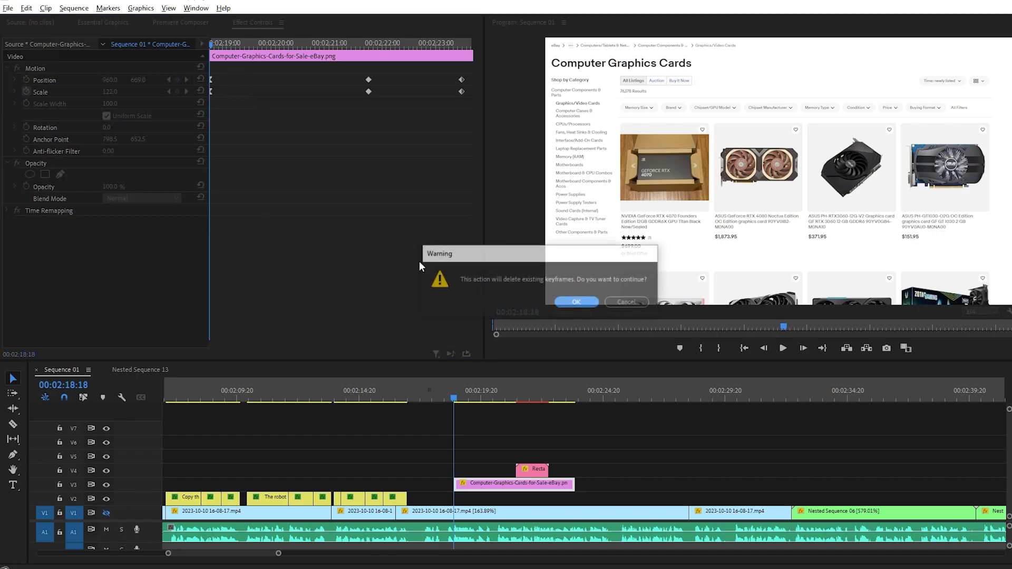
left_click(580, 301)
left_click(26, 92)
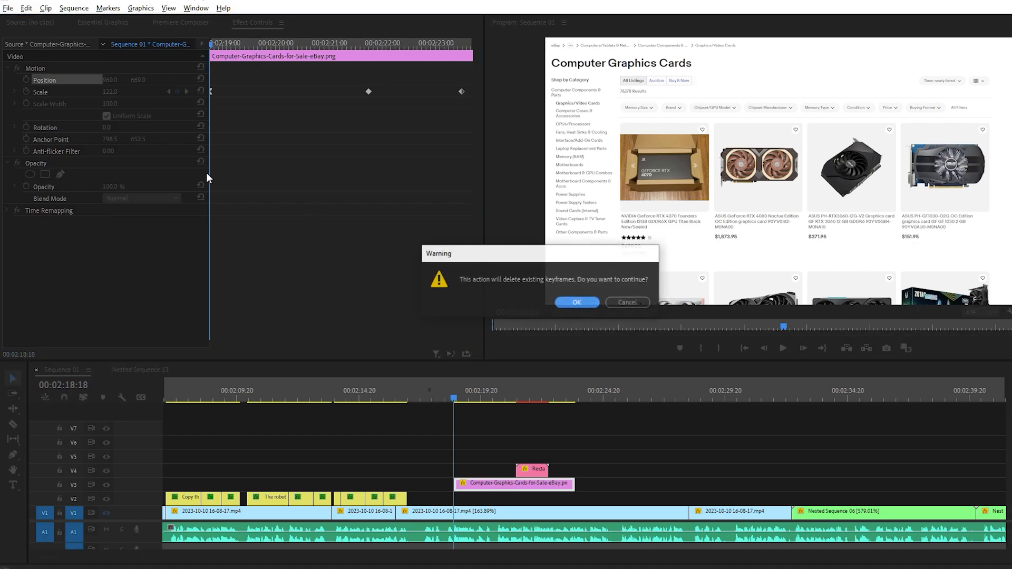
left_click(580, 303)
left_click(198, 90)
left_click(201, 79)
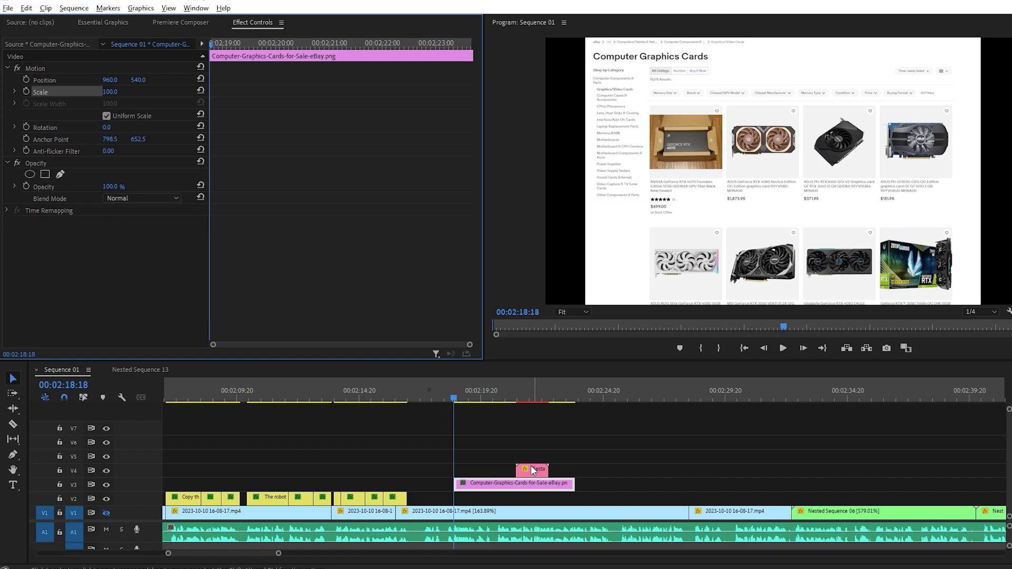
Move the rectangle stroke clip on V4 so it starts at 00:02:20:11, and go to frame 00:02:21:05
left_click_drag(457, 400, 496, 400)
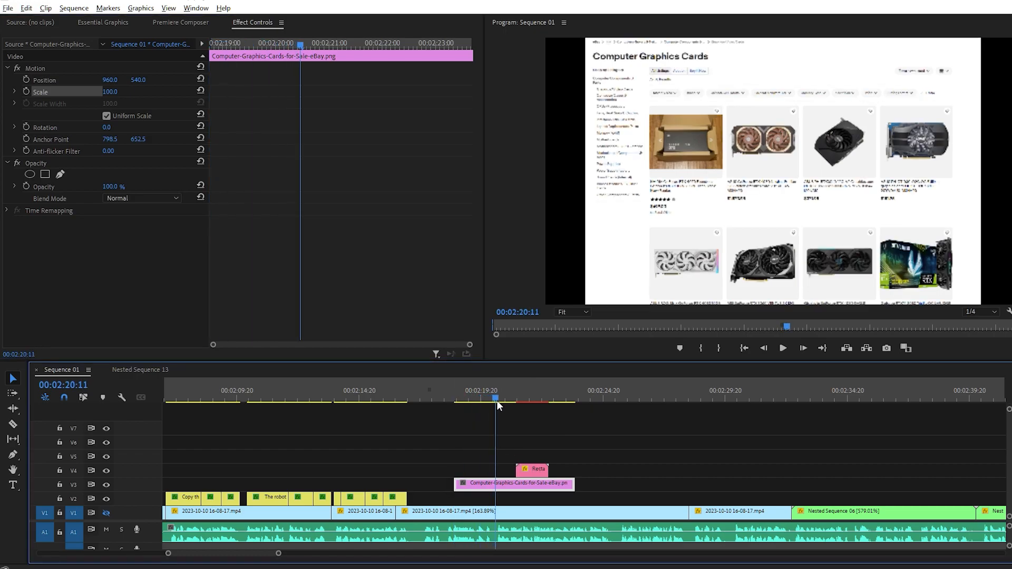
left_click_drag(533, 472, 514, 472)
mouse_move(499, 399)
left_mouse_down()
mouse_move(522, 401)
mouse_move(501, 400)
mouse_move(522, 400)
mouse_move(514, 400)
left_mouse_up()
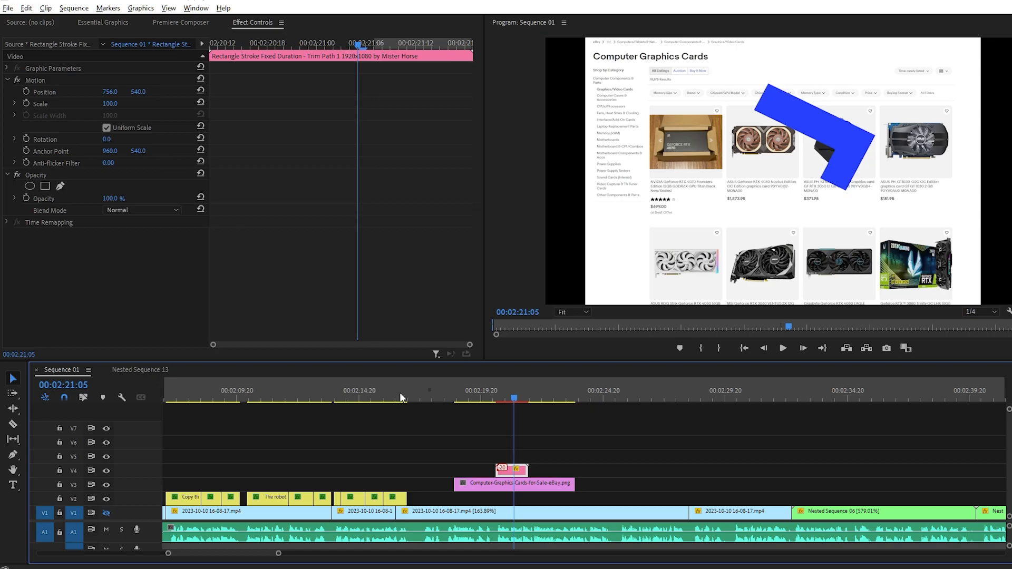
left_click_drag(501, 467, 510, 469)
Set the rectangle stroke's rotation to 0° and reset all of its shape settings to their defaults
left_click(177, 23)
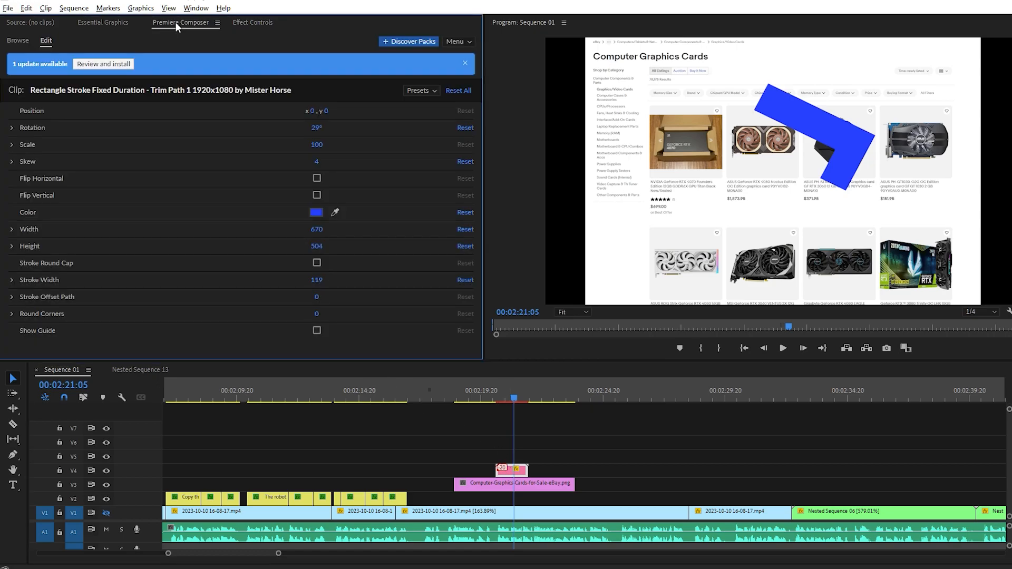
left_click(318, 128)
type("0")
key("Return")
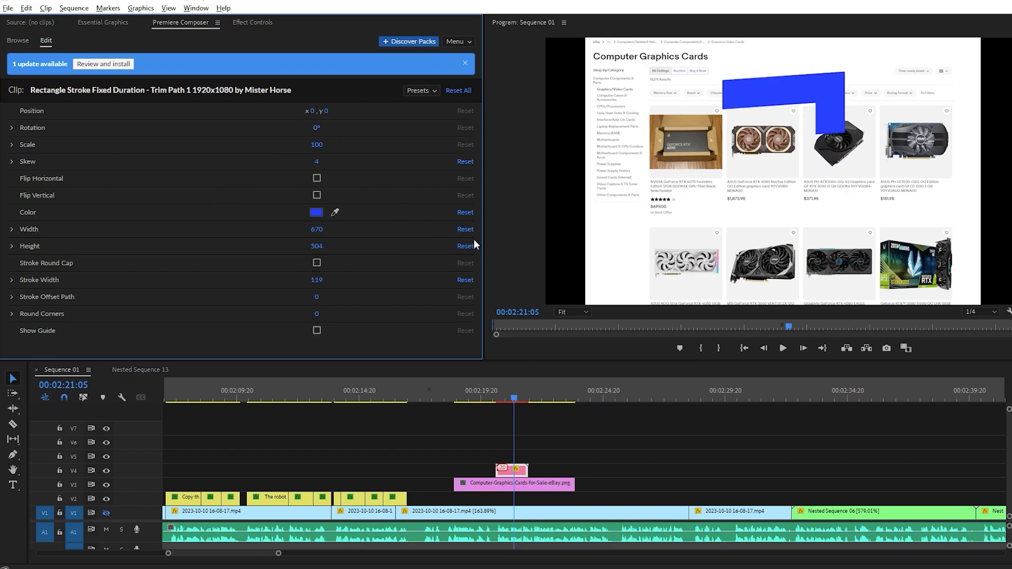
left_click(460, 90)
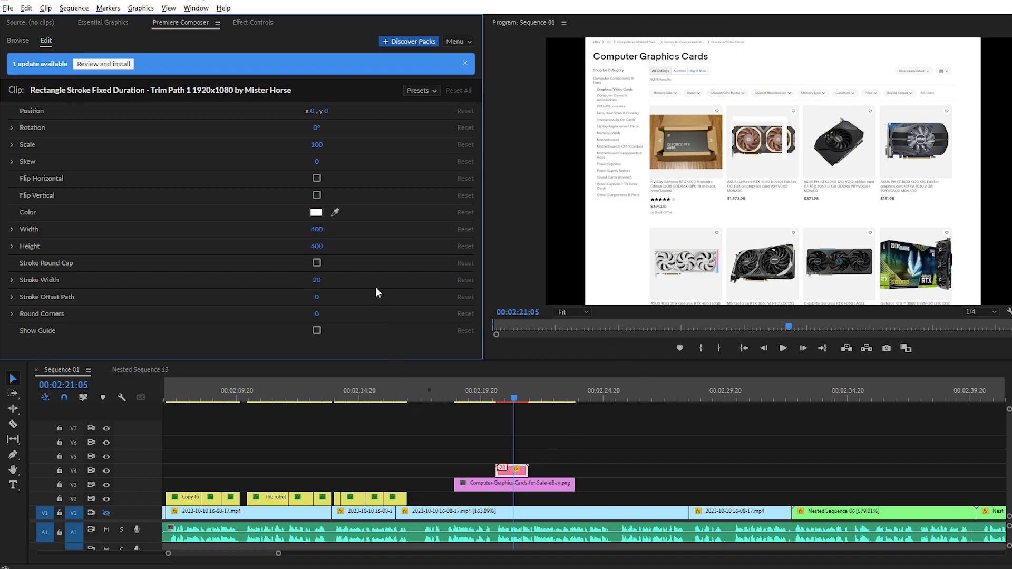
Set the rectangle stroke's color to light blue 008cff
left_click(514, 475)
left_click(316, 211)
left_click(295, 235)
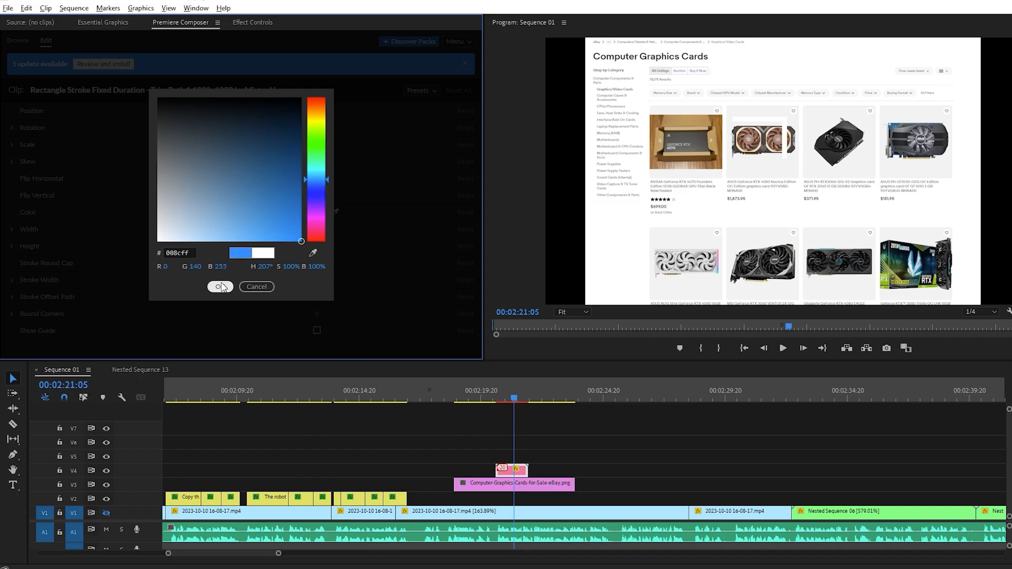
left_click(220, 286)
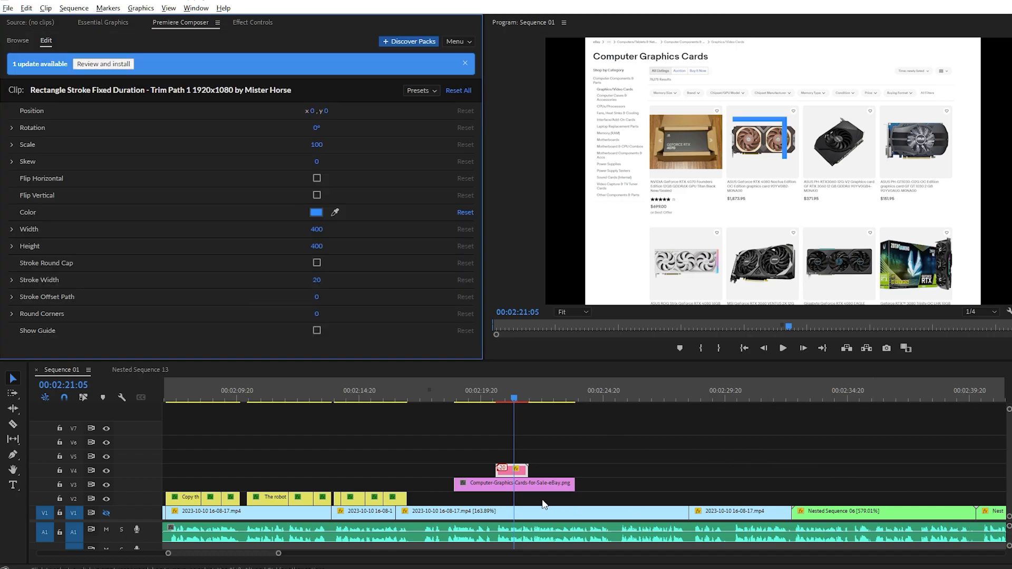
Shrink the audio tracks' height and delete the rectangle stroke's separate audio clip from the lower audio track
left_click_drag(1009, 545, 1009, 550)
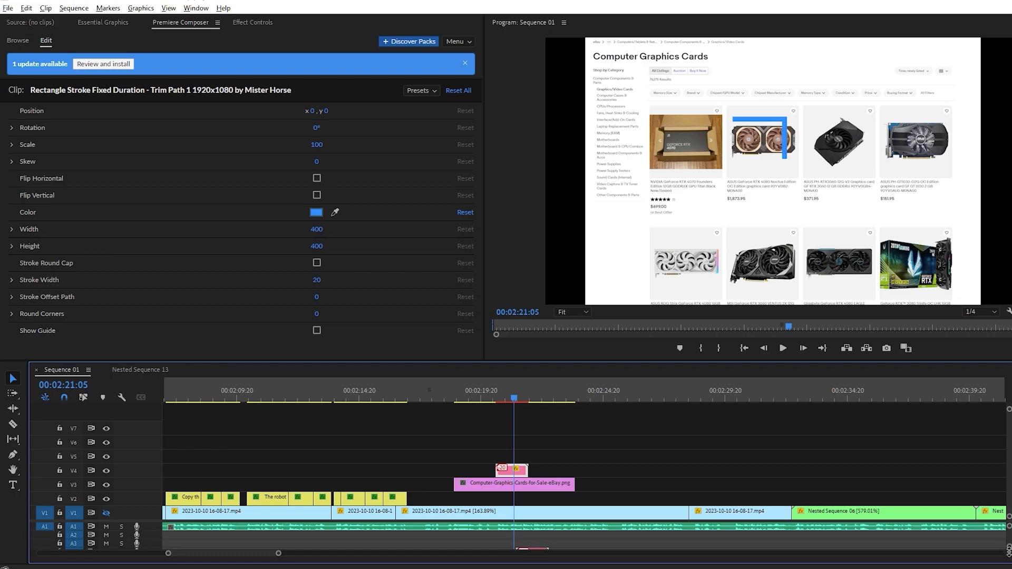
left_click(524, 549)
Move the rectangle stroke in the preview over the first listing, the RTX 4070, to Position about 521, 488
left_click(242, 23)
left_click(38, 80)
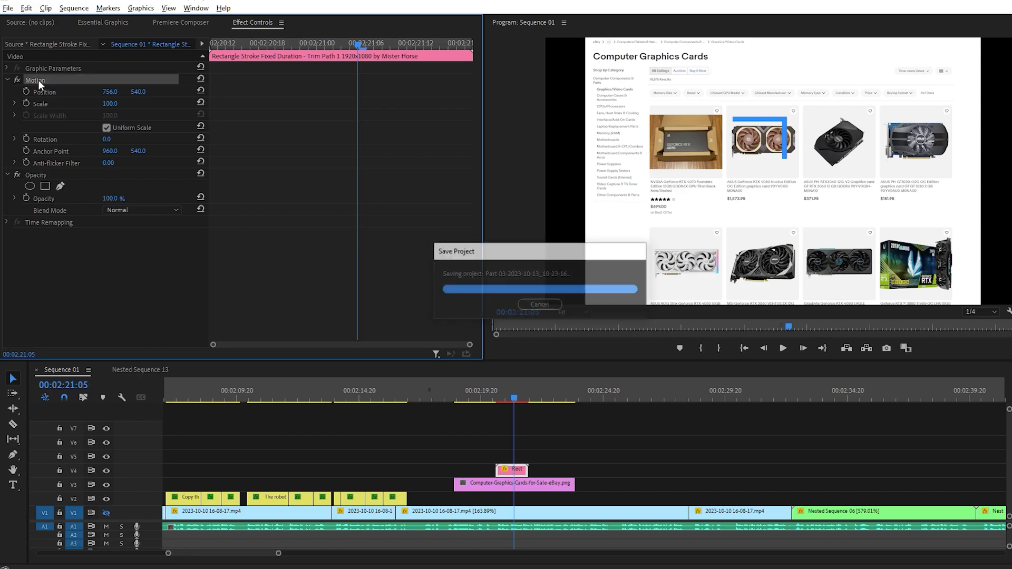
left_click_drag(770, 167, 711, 153)
mouse_move(519, 391)
left_mouse_down()
mouse_move(495, 397)
mouse_move(511, 393)
left_mouse_up()
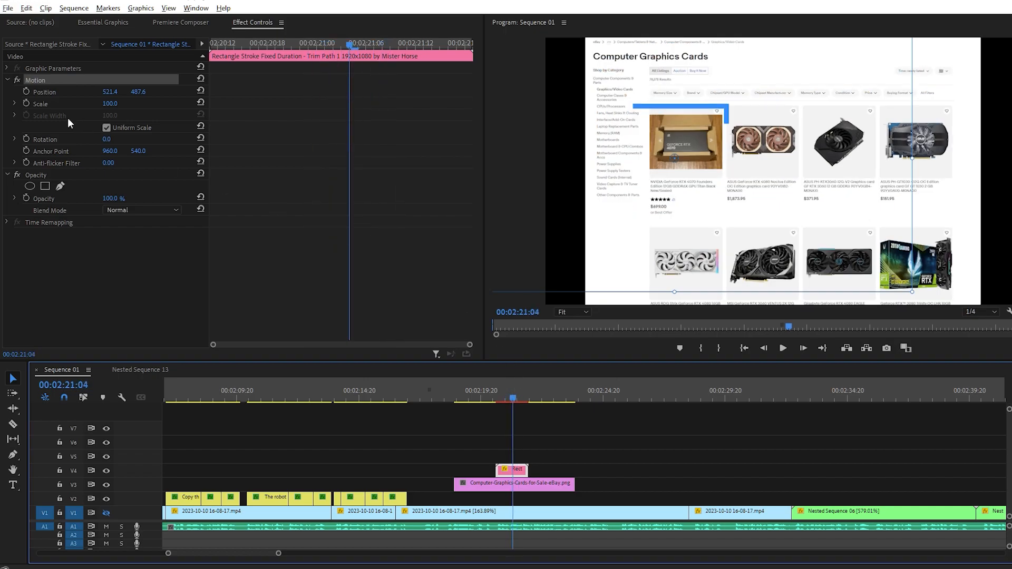
Narrow the rectangle stroke to a width of 318 and set its clip Position to 560.4, 426.6
left_click(181, 23)
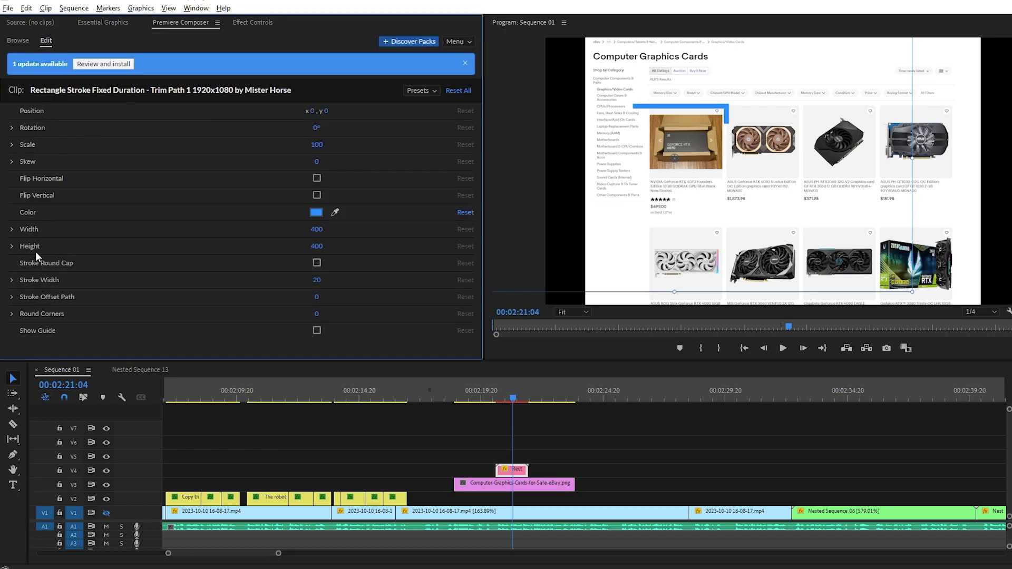
left_click_drag(314, 231, 269, 235)
left_click(260, 26)
left_click_drag(111, 92, 131, 92)
mouse_move(510, 394)
left_mouse_down()
mouse_move(500, 391)
mouse_move(509, 388)
left_mouse_up()
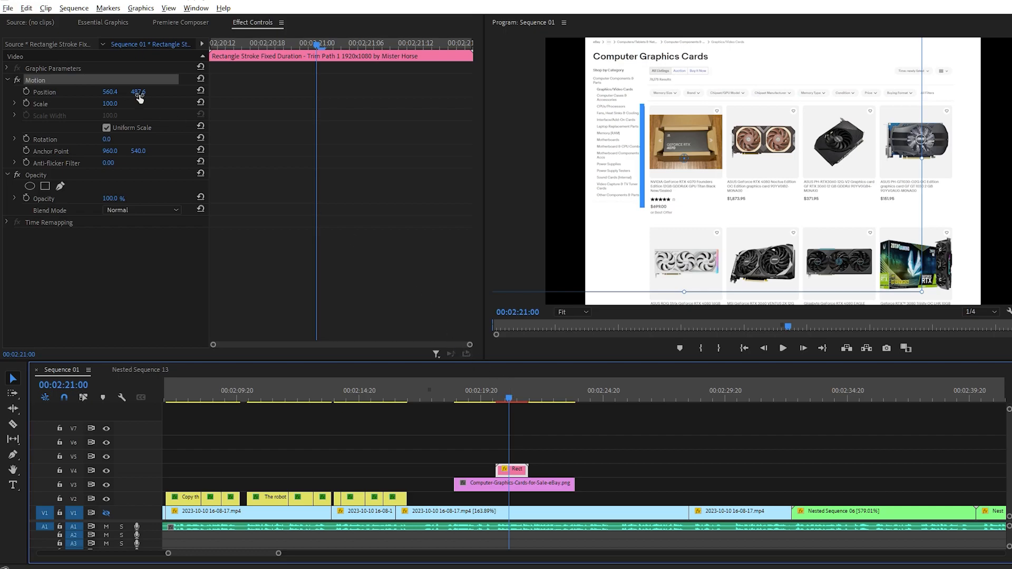
left_click_drag(138, 93, 106, 93)
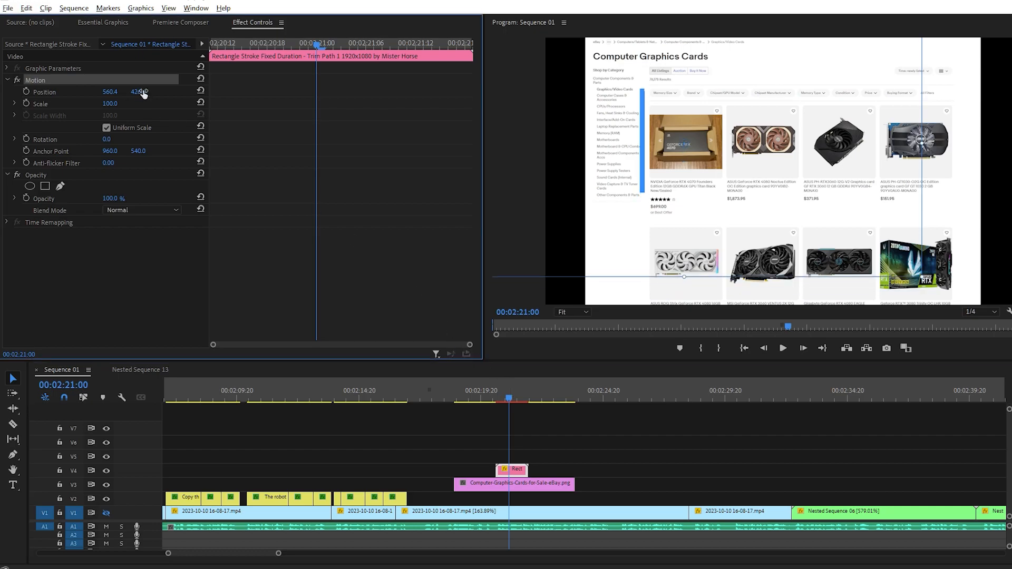
Reduce the rectangle stroke's height to fit the first listing, set its horizontal Position to 567.4, and scrub through the animation
left_click(191, 23)
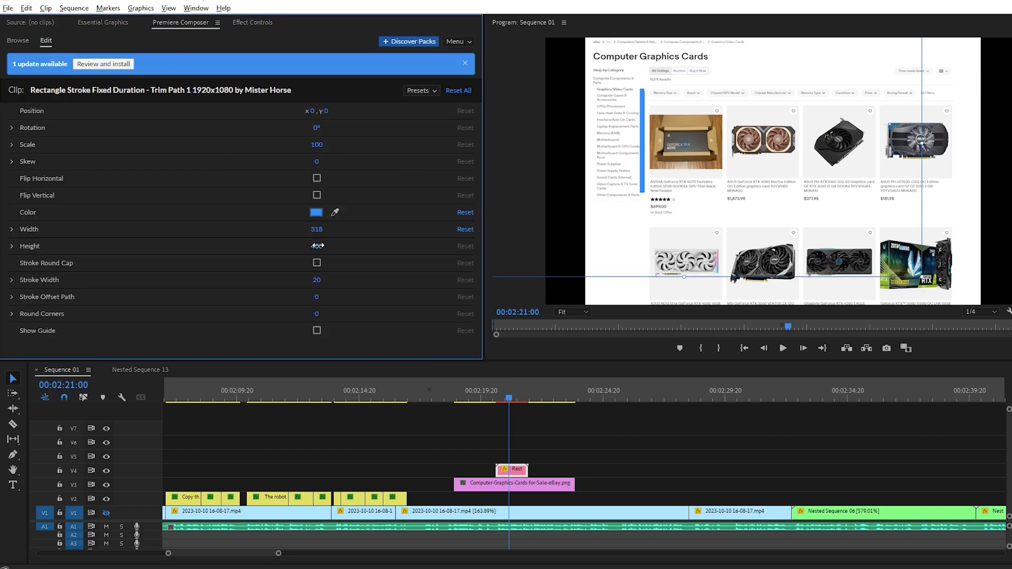
left_click_drag(307, 250, 262, 253)
mouse_move(511, 399)
left_mouse_down()
mouse_move(485, 399)
mouse_move(517, 388)
left_mouse_up()
left_click(253, 22)
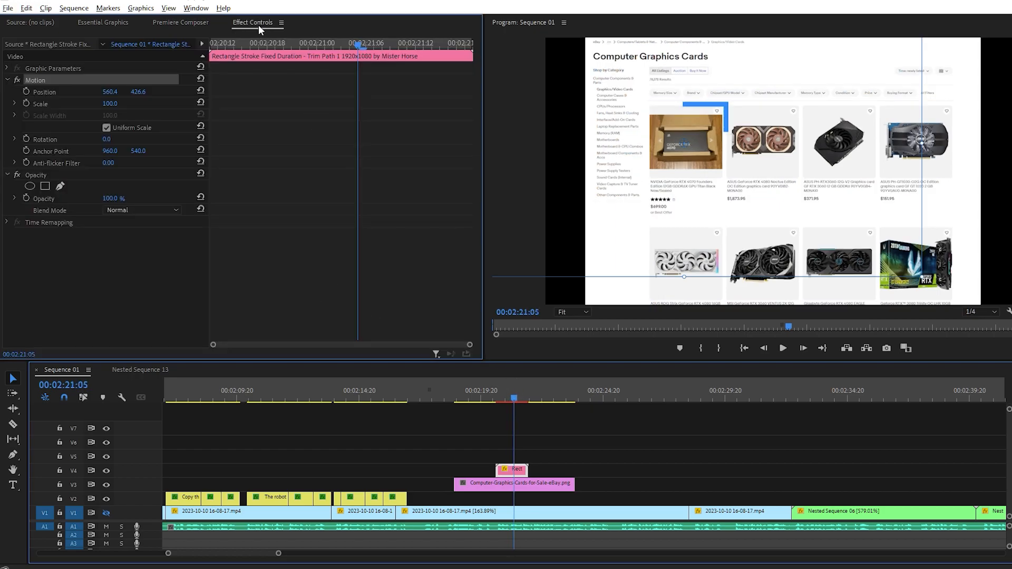
left_click_drag(110, 92, 114, 92)
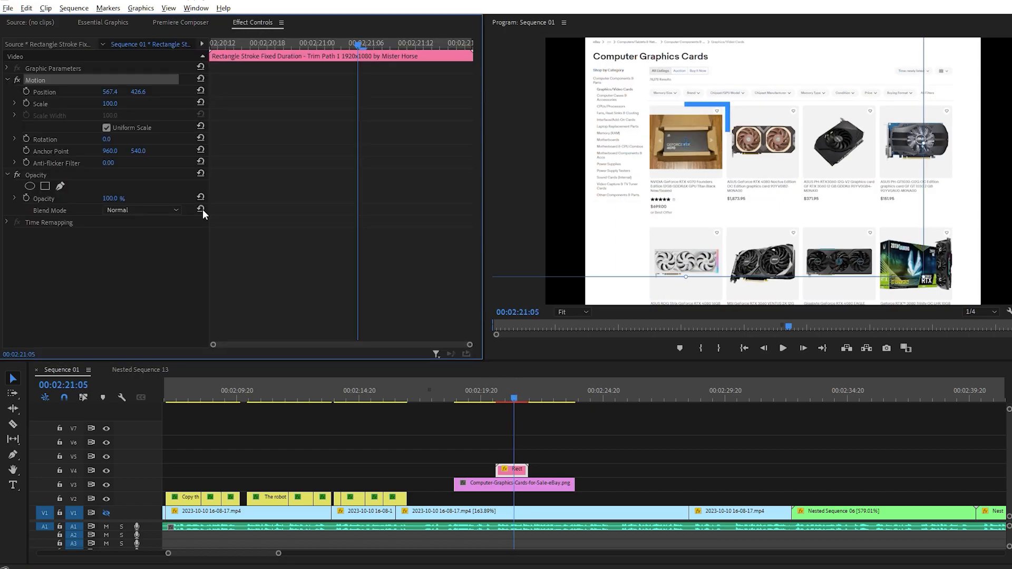
left_click_drag(495, 391, 534, 398)
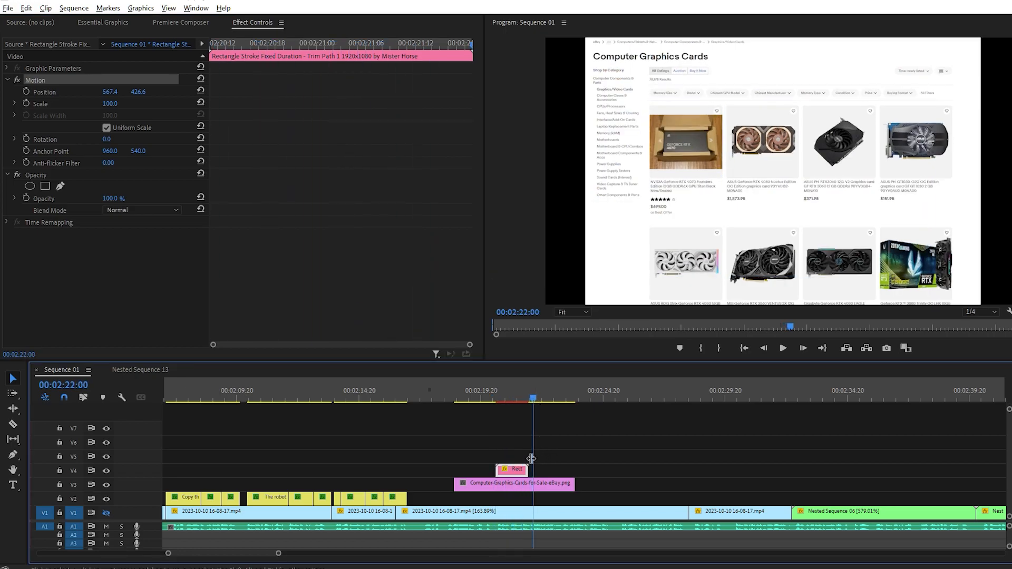
Nest the rectangle stroke and eBay image clips together under the default nested sequence name
left_click(552, 397)
left_click_drag(587, 470, 473, 496)
right_click(493, 483)
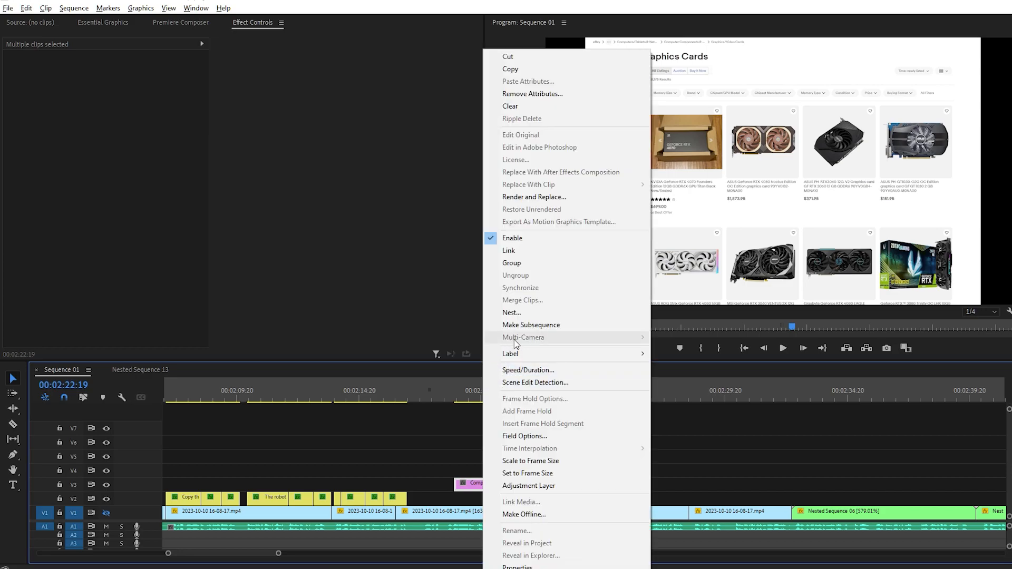
left_click(506, 315)
key("Return")
At 00:02:19:17, set the nested sequence's Scale to 120 and Position to 958, 643, and start keyframing both properties
mouse_move(467, 402)
left_mouse_down()
mouse_move(524, 410)
mouse_move(477, 416)
left_mouse_up()
left_click(493, 486)
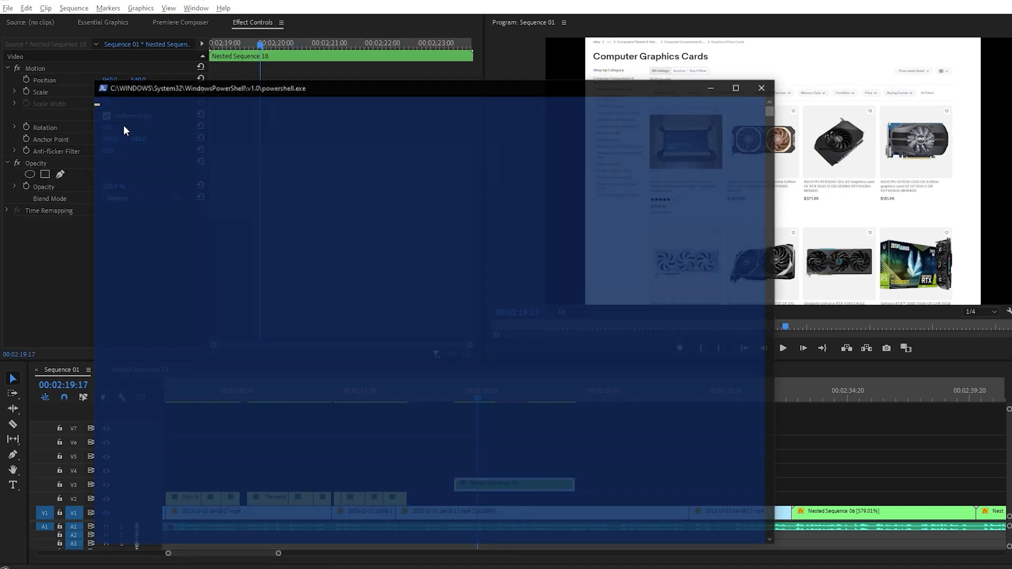
mouse_move(112, 92)
left_mouse_down()
mouse_move(140, 81)
mouse_move(222, 81)
mouse_move(114, 80)
left_mouse_up()
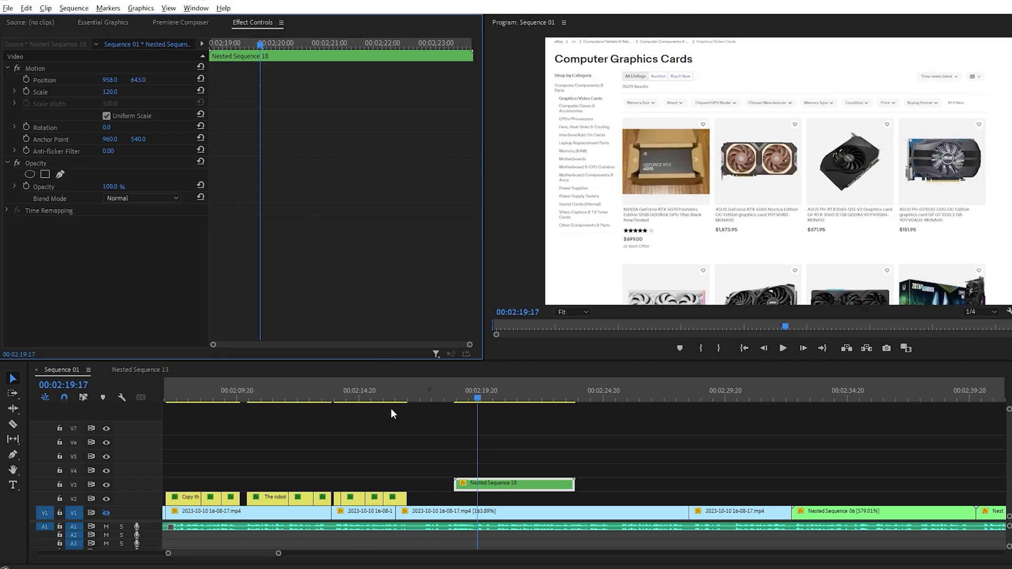
left_click(26, 91)
left_click(27, 79)
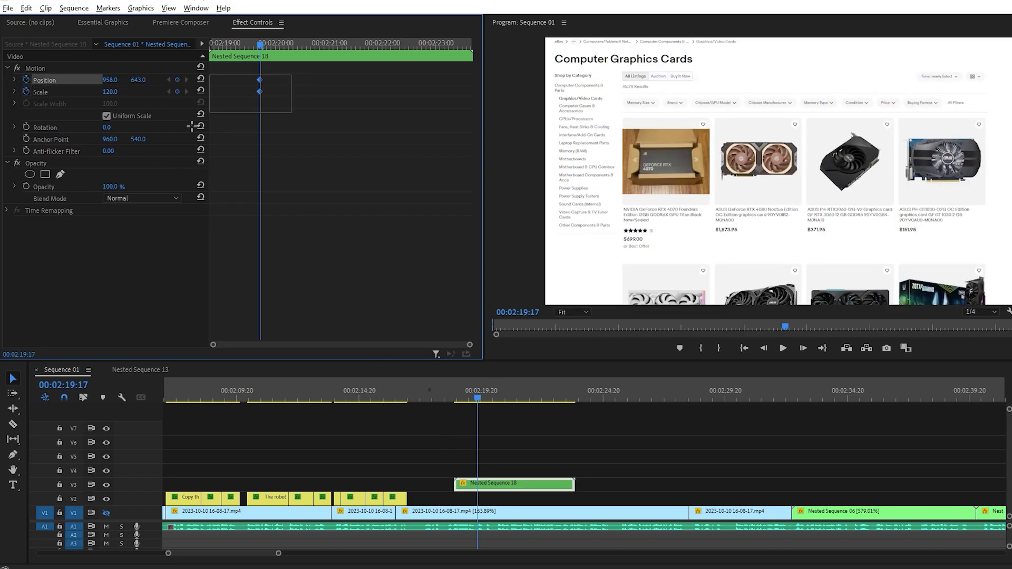
Set the nested sequence's Scale to 163 and Position to 1264, 792, apply Ease In to its keyframes, and play back the zoom
left_click_drag(120, 92, 244, 81)
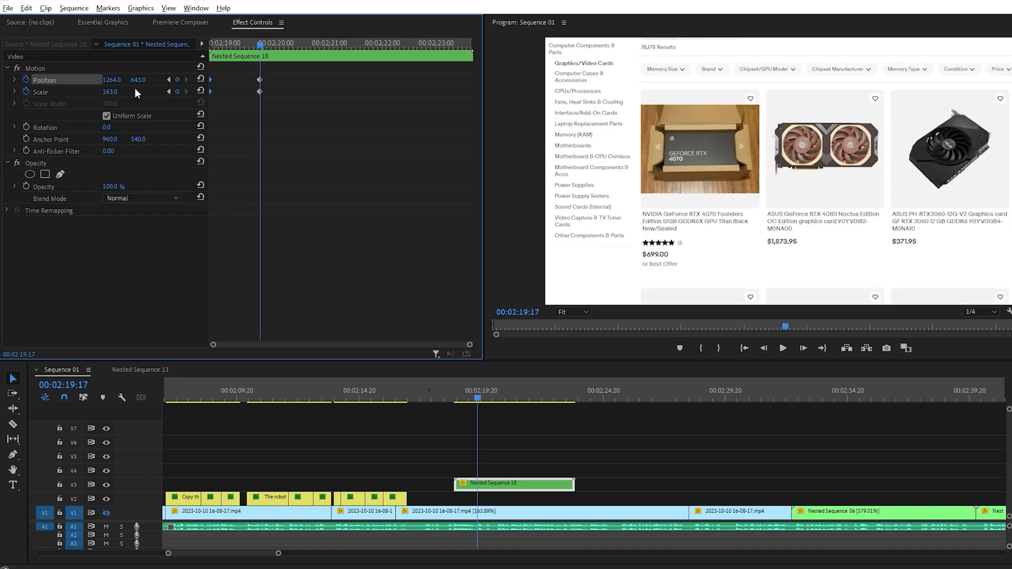
left_click_drag(138, 79, 143, 80)
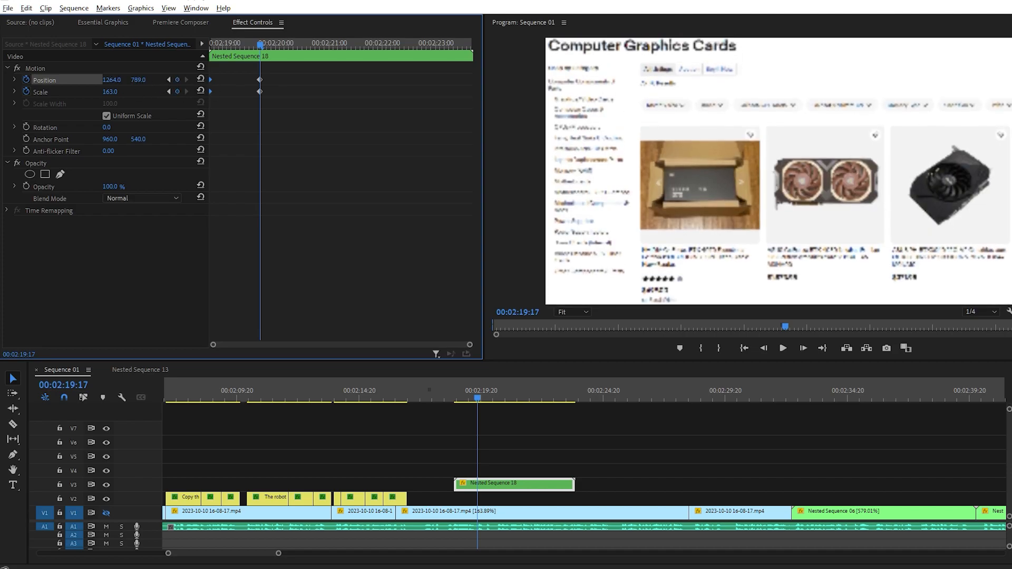
right_click(259, 79)
mouse_move(316, 171)
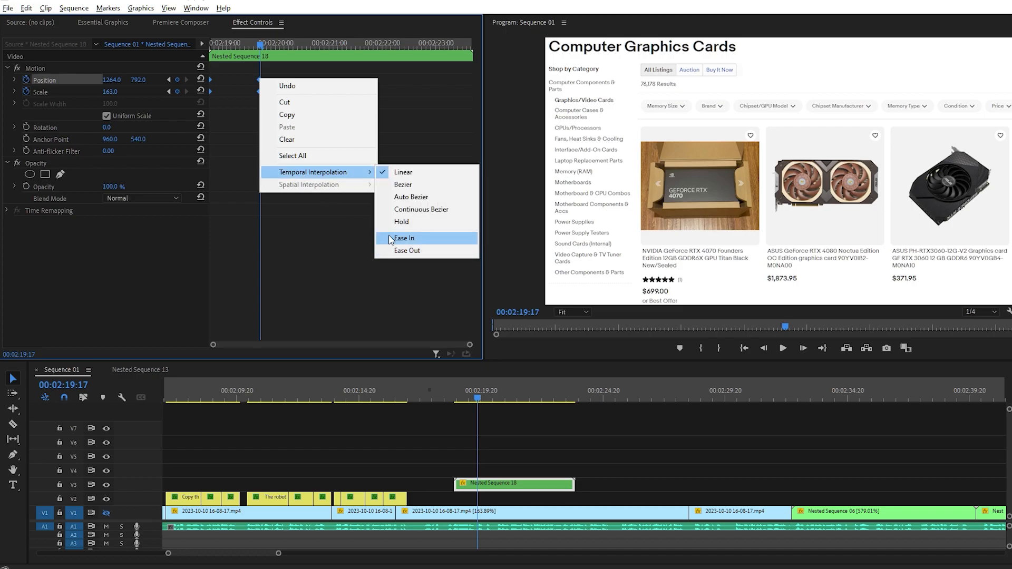
left_click(403, 238)
left_click(452, 397)
key("space")
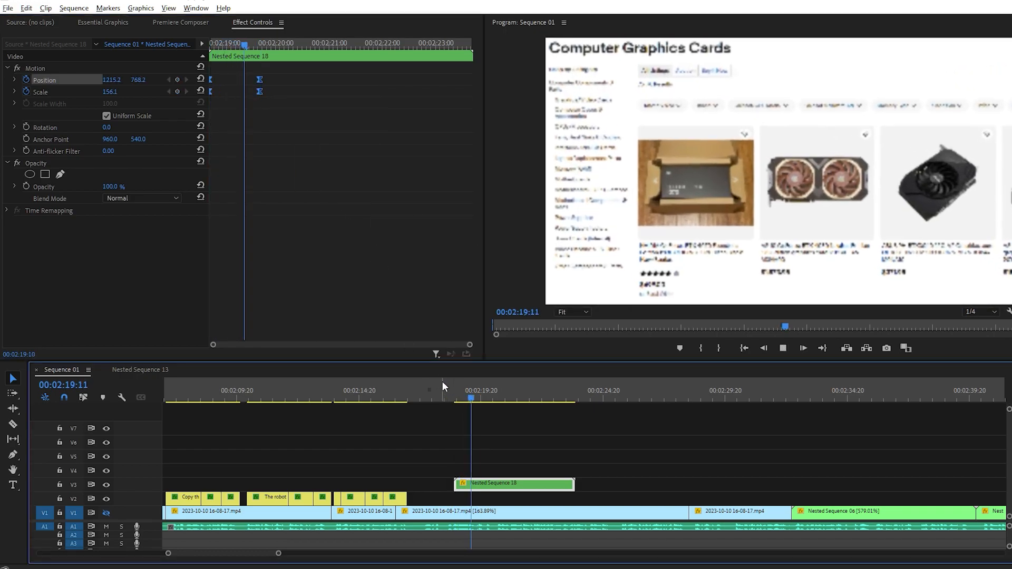
key("space")
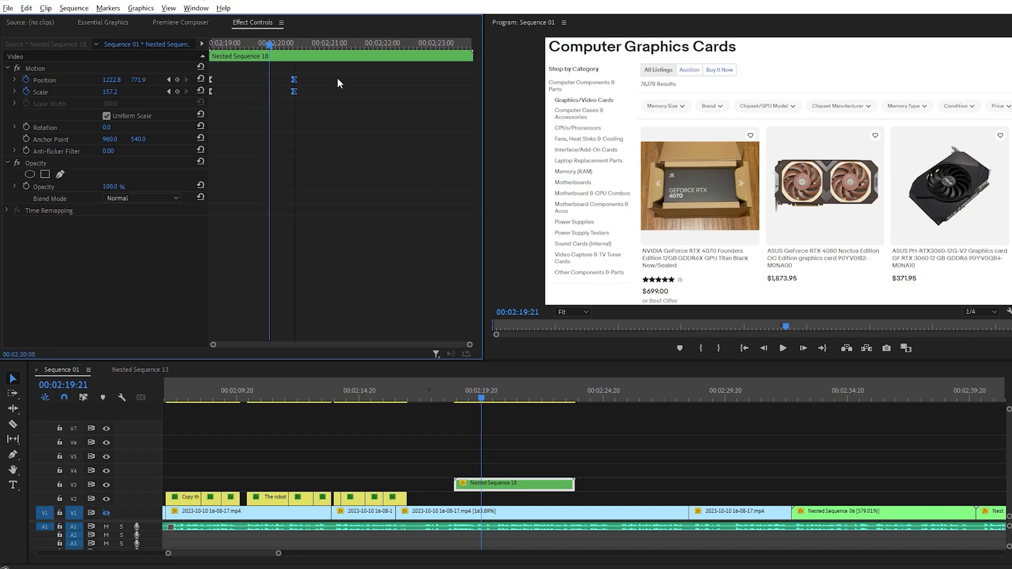
Slow the zoom by moving the ending Position and Scale keyframes to just after 00:02:22:00, and play it back from the start
left_click_drag(316, 79, 396, 79)
left_click_drag(269, 45, 208, 46)
key("space")
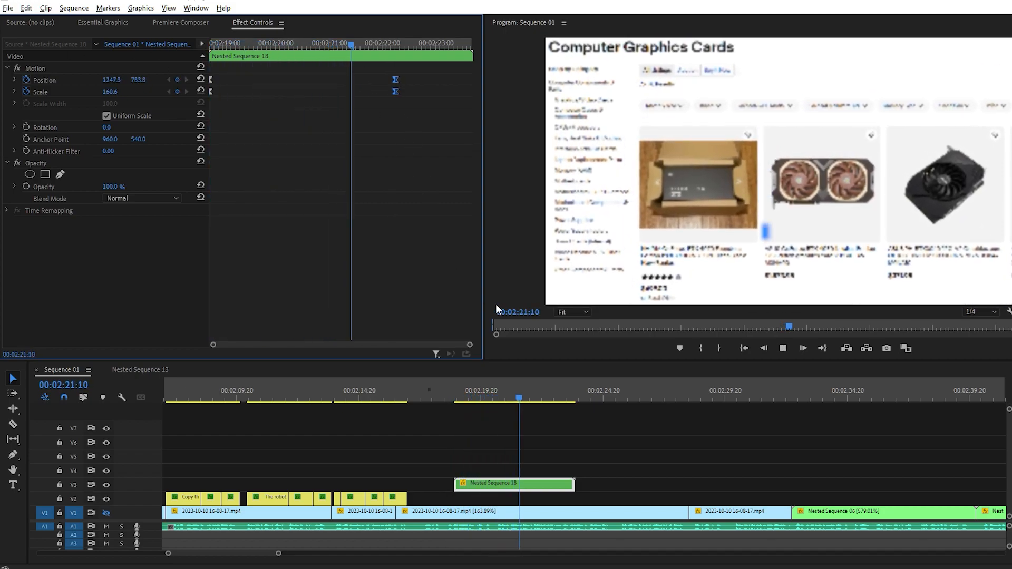
key("space")
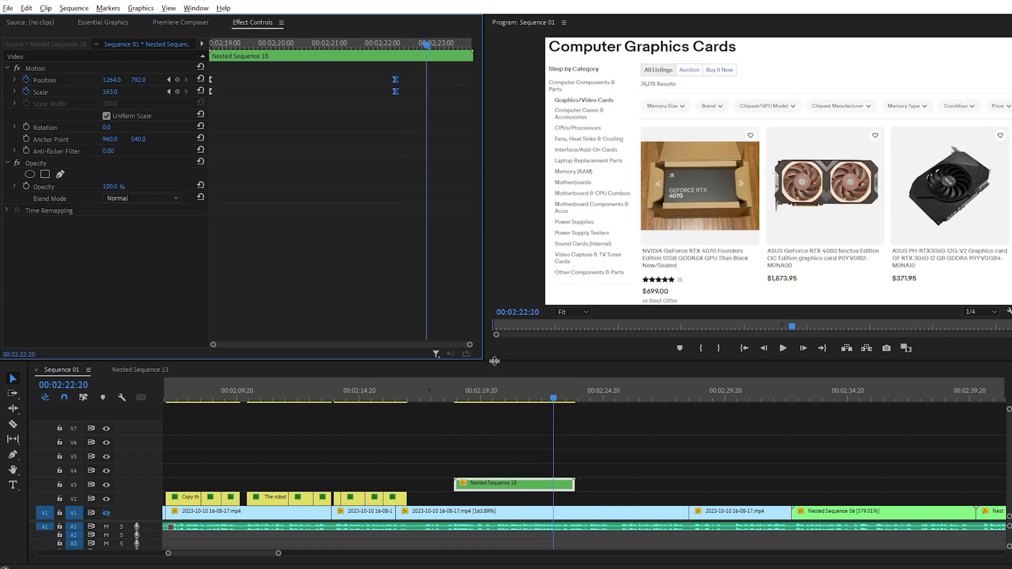
Turn track V1's output back on and delete the nested sequence from track V3
scroll(448, 465, "down", 2)
left_click(106, 513)
key("Delete")
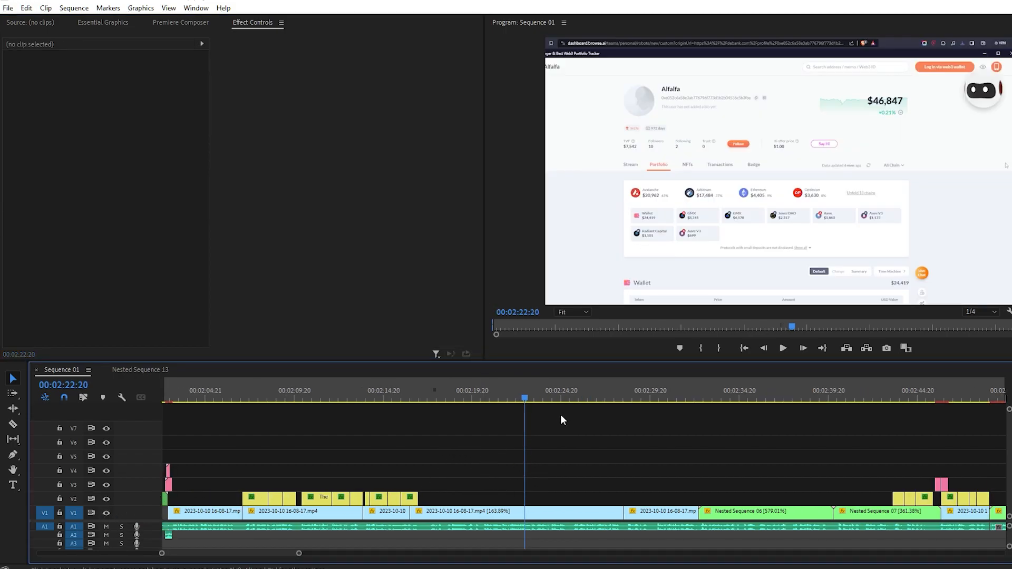
Scrub forward through the sequence to 00:02:47:18
left_click_drag(529, 391, 908, 420)
scroll(745, 441, "down", 1)
left_click_drag(831, 403, 884, 403)
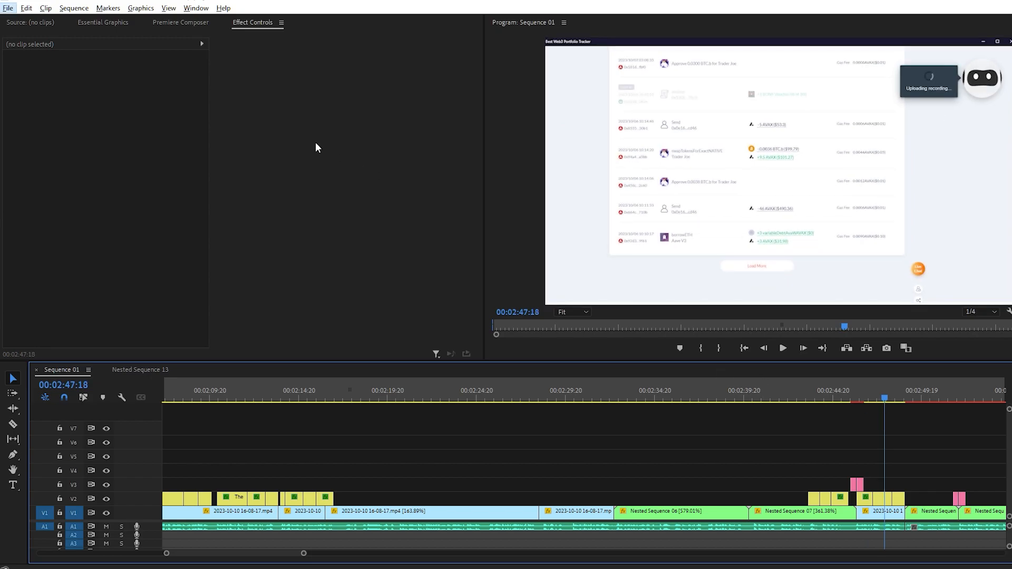
Look over the Shape Elements in Premiere Composer's Starter Pack
left_click(179, 21)
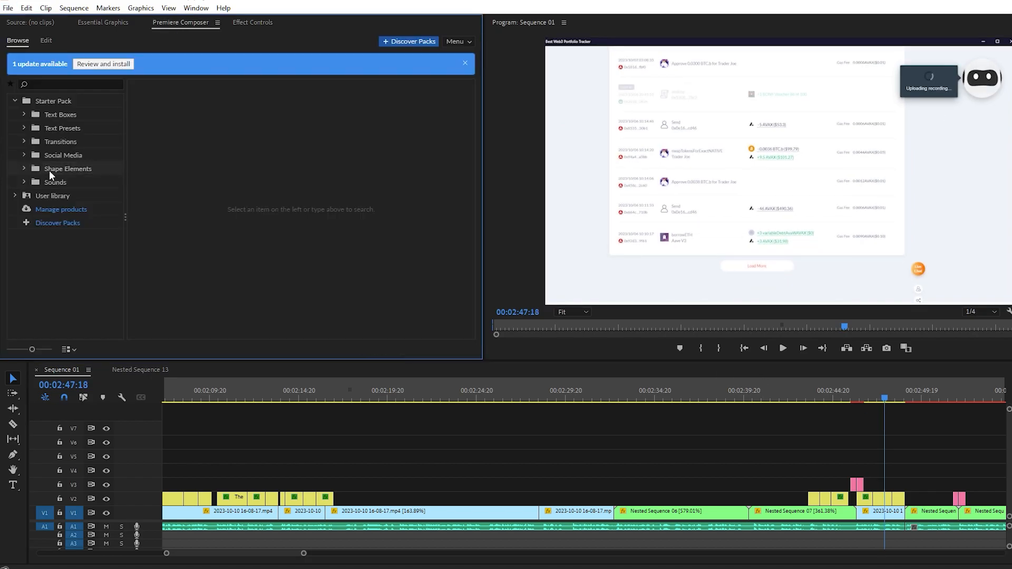
left_click(24, 168)
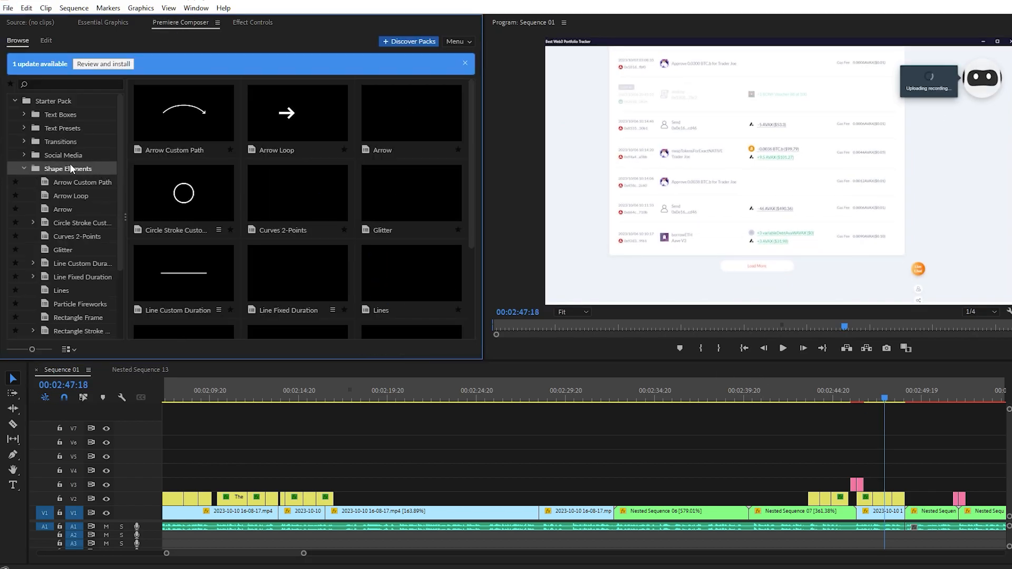
left_click(74, 169)
left_click(23, 168)
In Premiere Composer's user library, browse the Motion Elements of the 2. MP Mogrt Graphics pack through to the rectangle elements
left_click(15, 195)
left_click(59, 196)
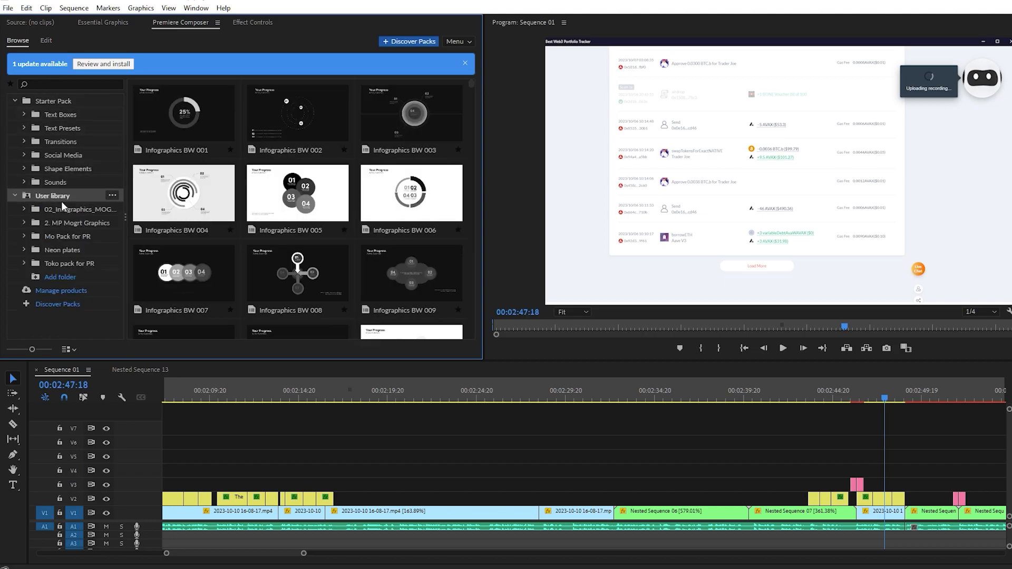
left_click(50, 224)
left_click(24, 223)
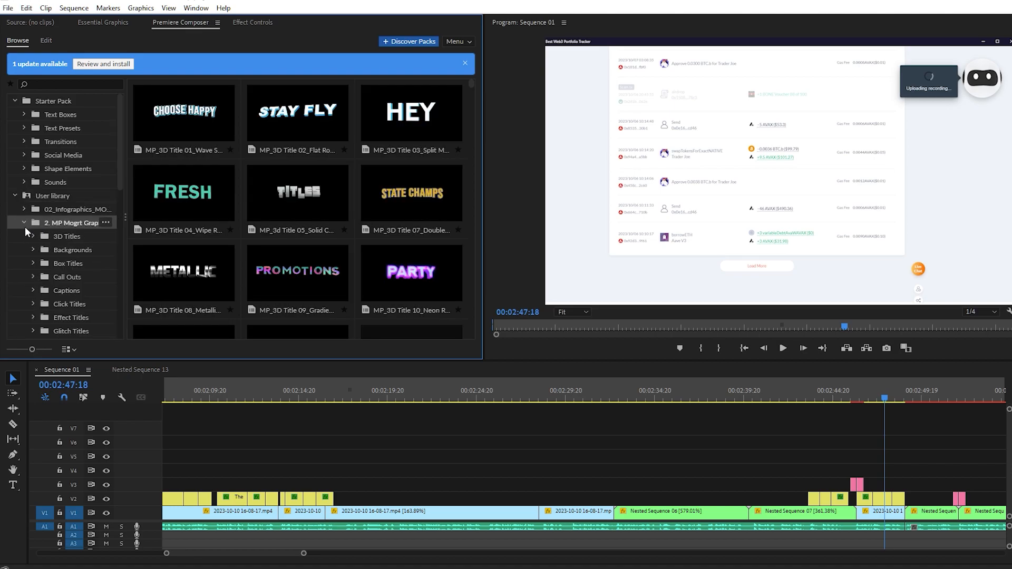
scroll(67, 250, "down", 5)
left_click(65, 223)
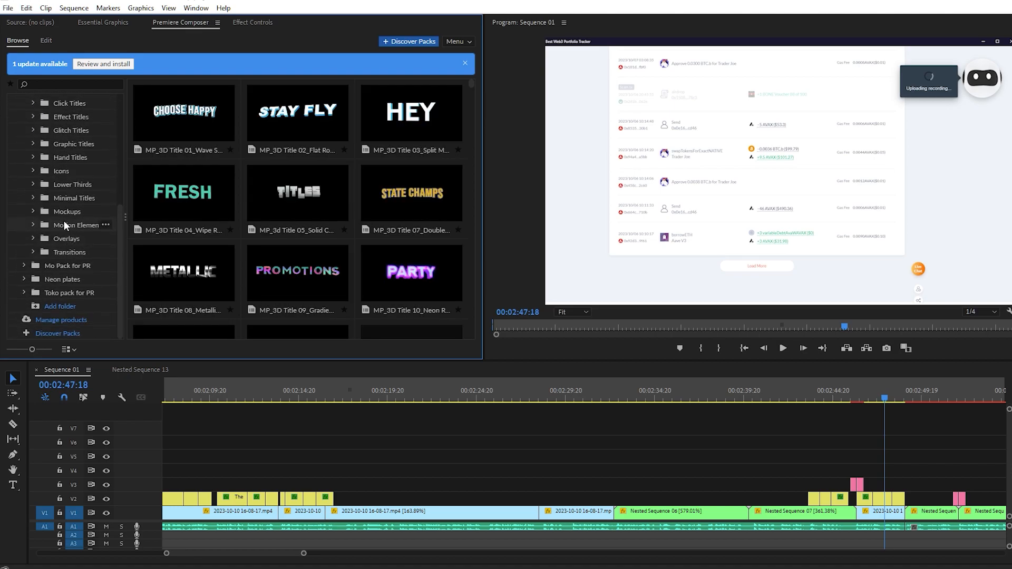
scroll(328, 222, "down", 5)
scroll(327, 225, "down", 15)
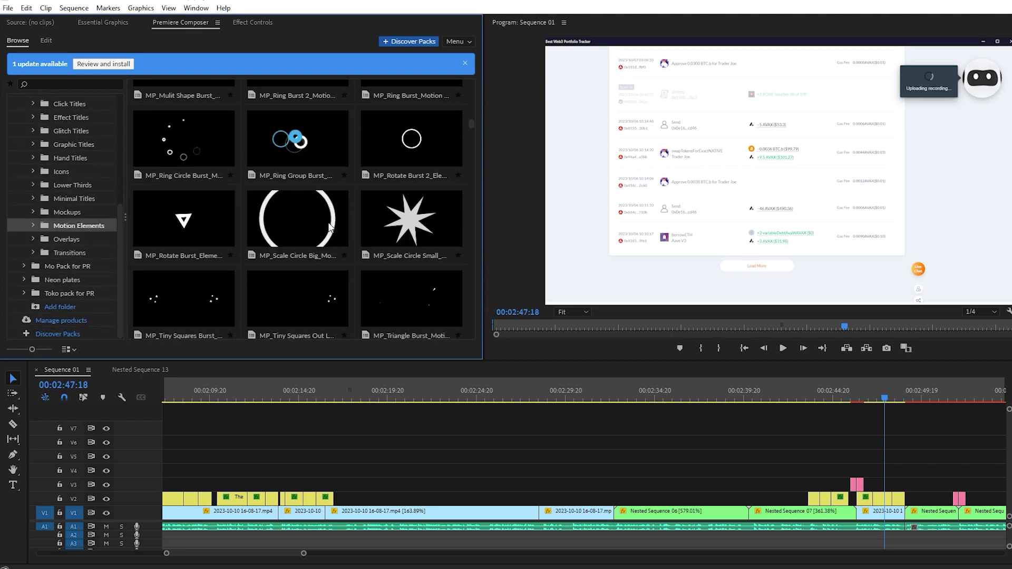
scroll(328, 223, "down", 15)
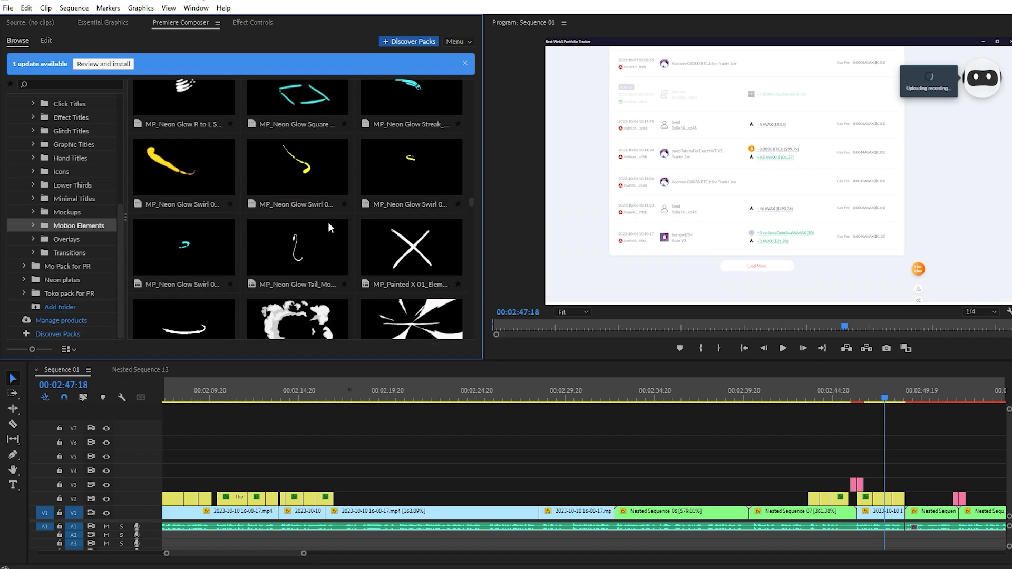
scroll(328, 222, "down", 15)
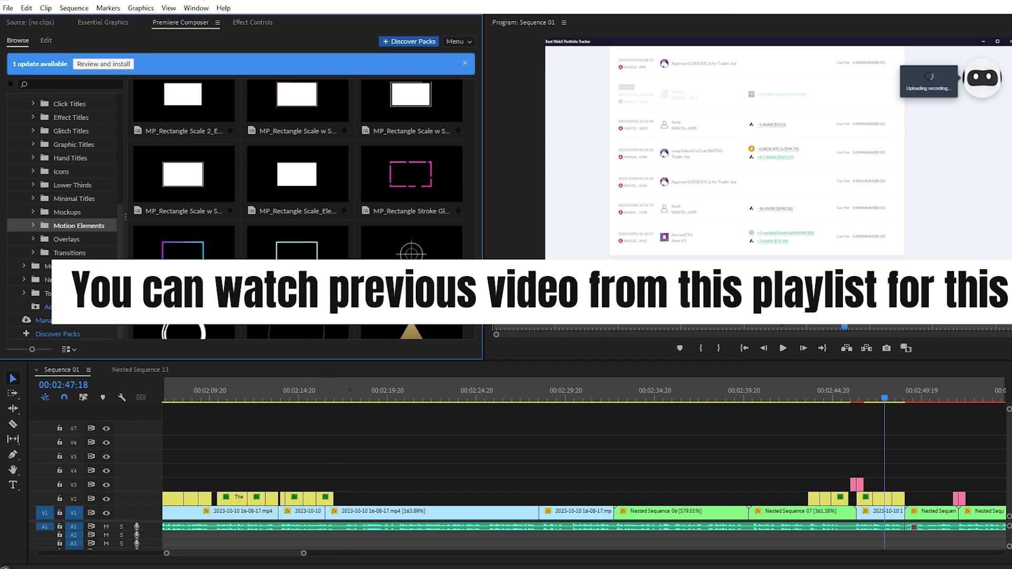
Switch to the browser and review the Motion Bro presets download page and the Videohive Graphics Pack V4.2 page on intro-hd.net
left_click(331, 567)
left_click(484, 4)
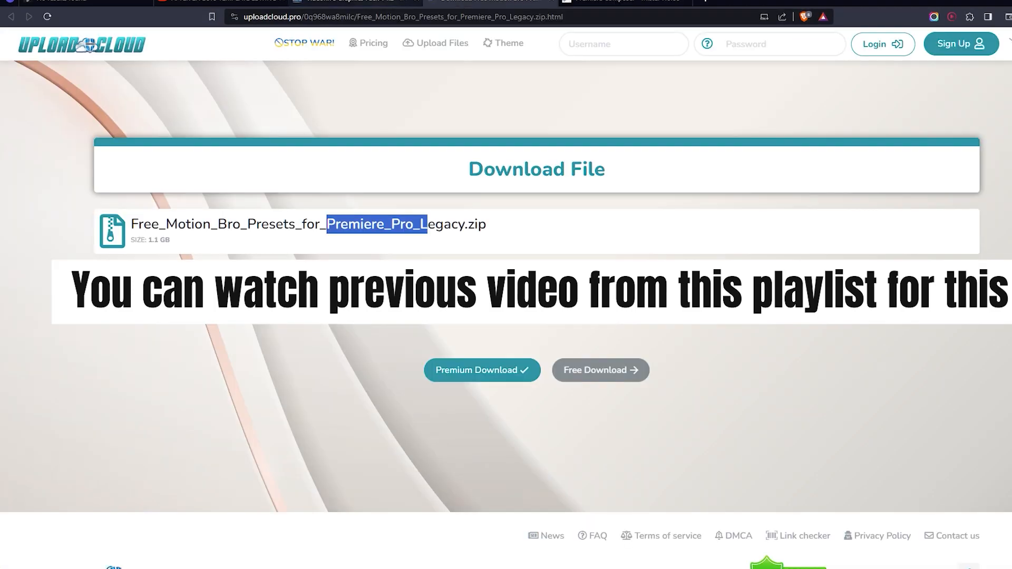
left_click(353, 2)
scroll(528, 333, "up", 10)
scroll(528, 333, "up", 4)
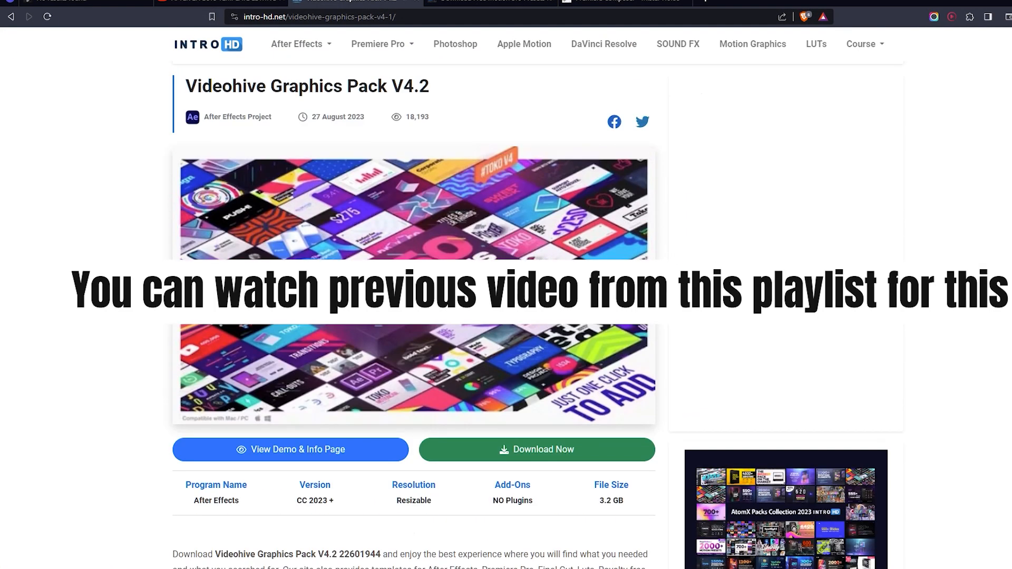
scroll(528, 333, "down", 20)
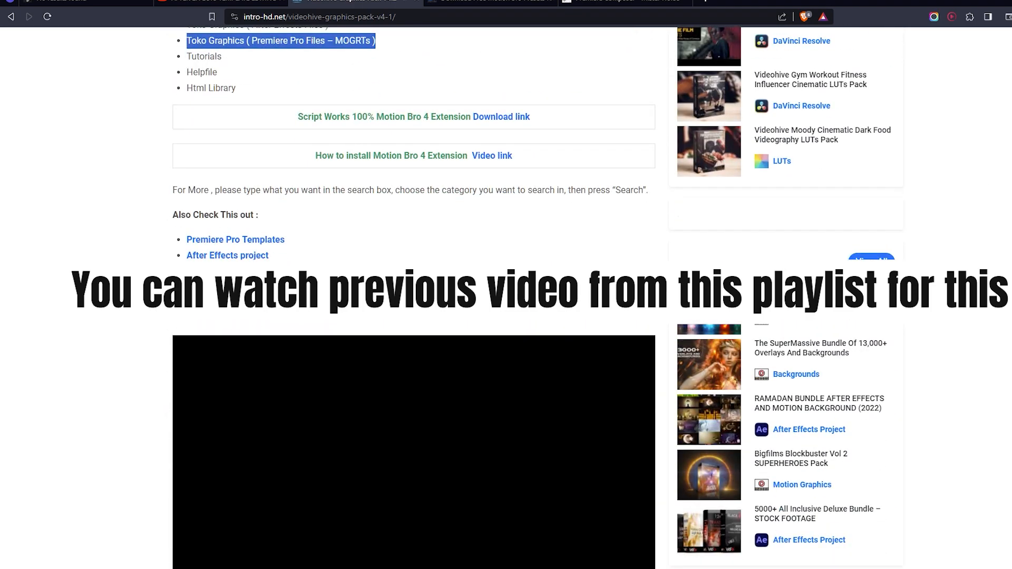
Play the Videohive Graphics Pack's preview video and skip ahead to about 4:40
scroll(192, 361, "up", 1)
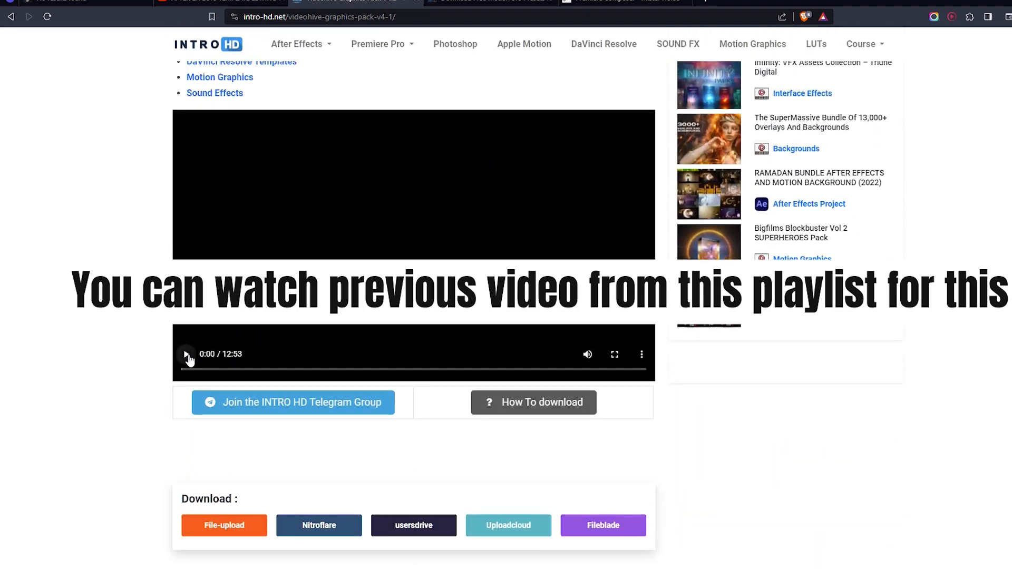
left_click(187, 356)
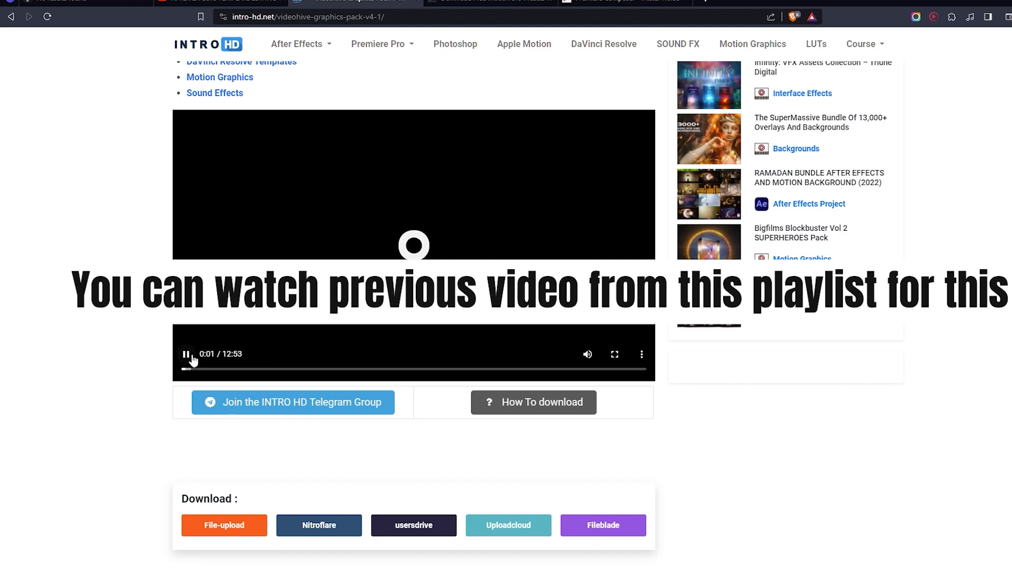
left_click(351, 369)
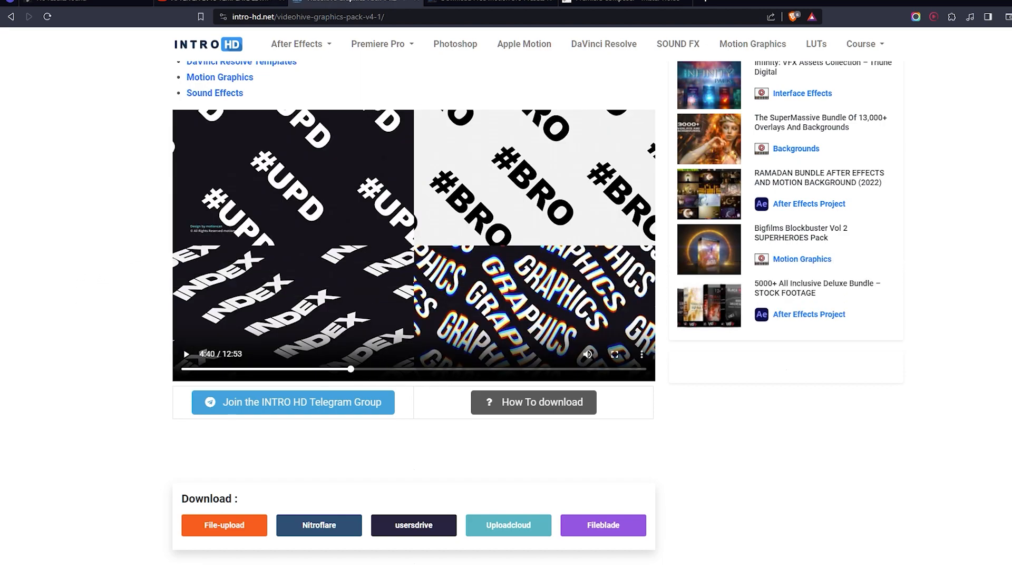
Look through the 3D mockup videos in the After Effects template editing tutorial playlist on YouTube
left_click(221, 3)
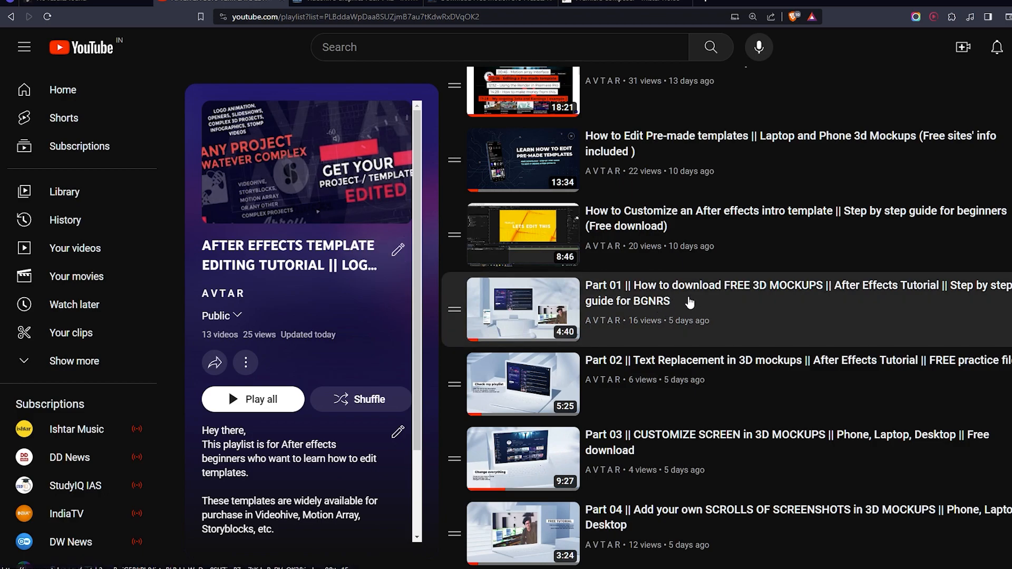
left_click(353, 2)
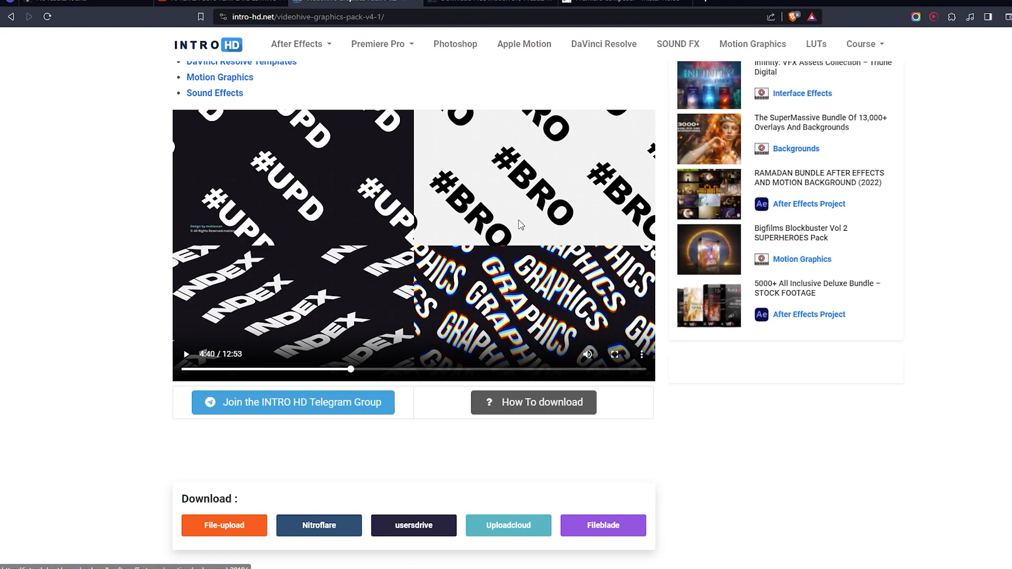
left_click(221, 2)
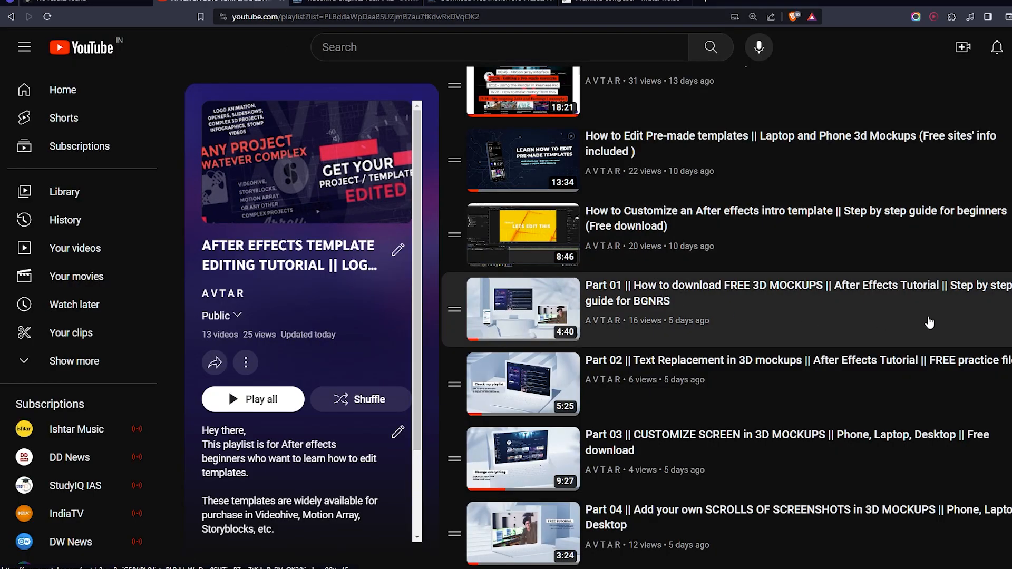
scroll(473, 380, "down", 2)
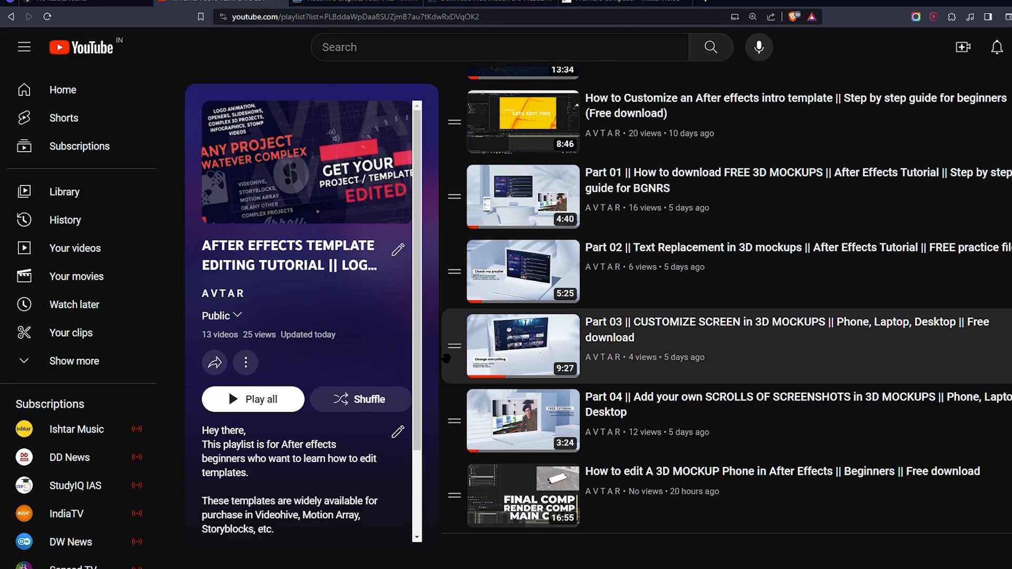